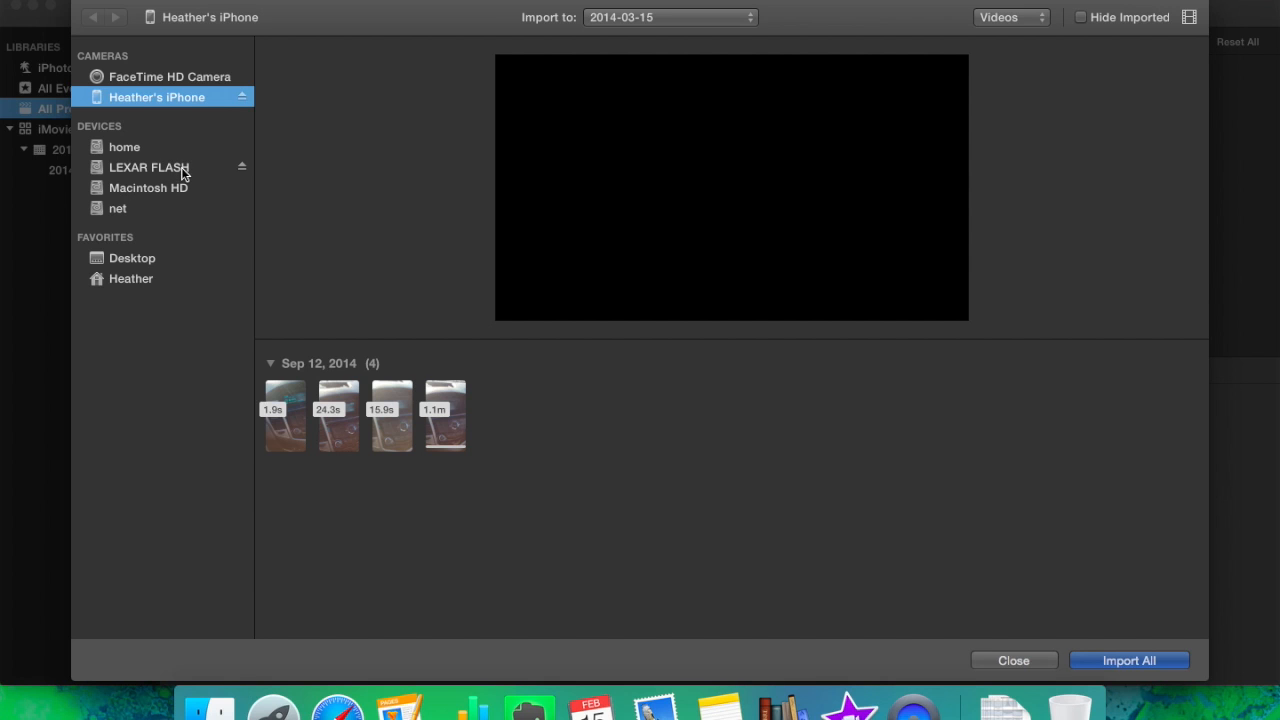
- Browse the LEXAR FLASH drive for footage and select the 24.3-second video on the connected iPhone
{"action": "left_click", "coordinate": [183, 174]}
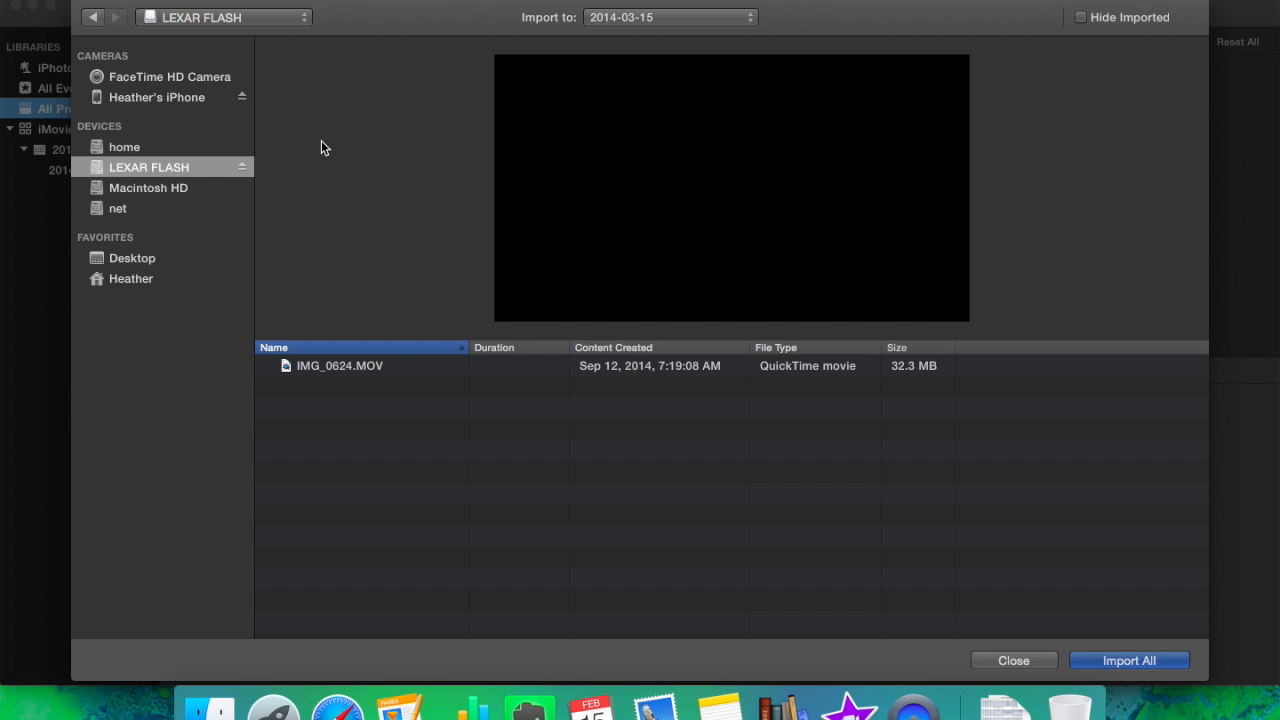
{"action": "left_click", "coordinate": [190, 101]}
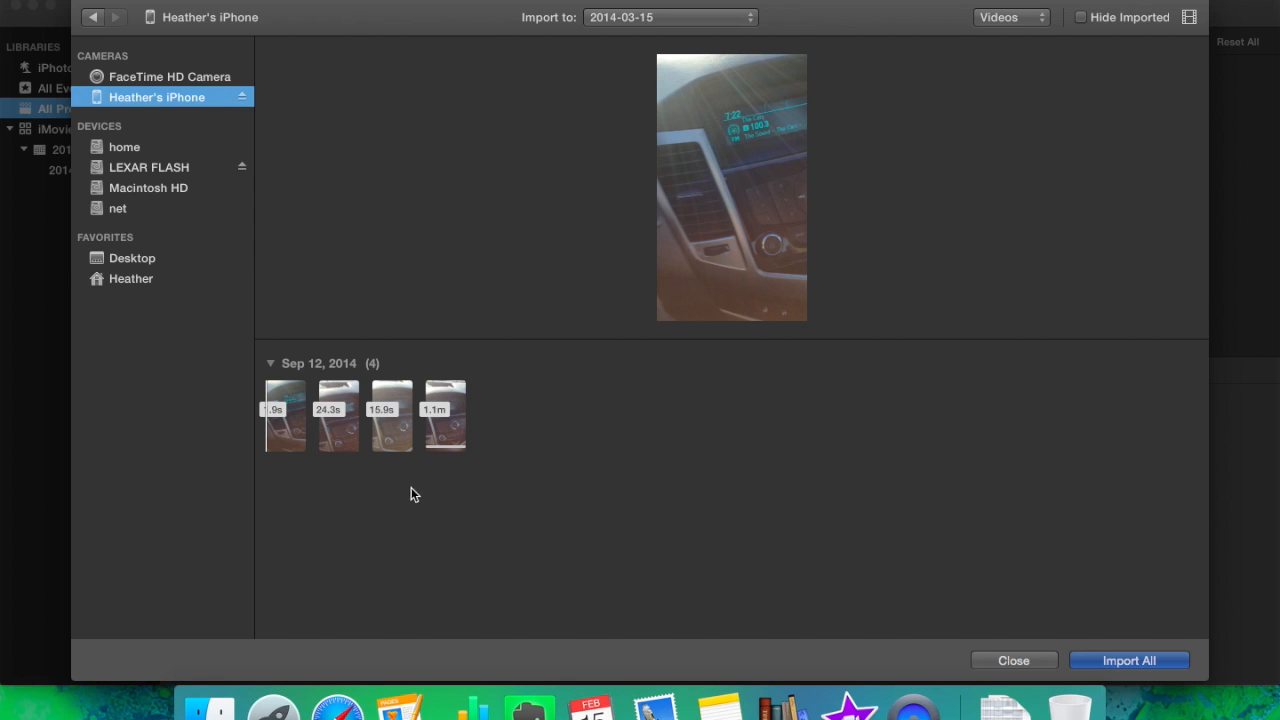
{"action": "left_click", "coordinate": [344, 435]}
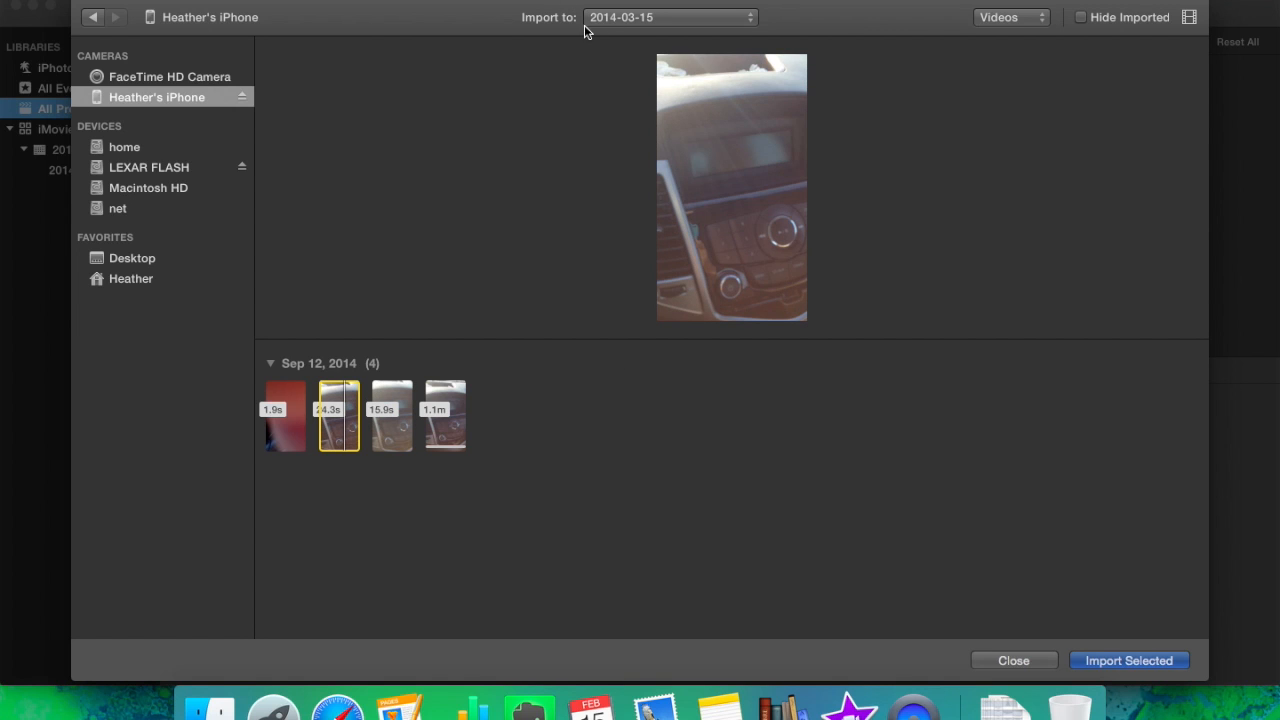
- Create a new event named "iMovie project" as the import destination
{"action": "left_click", "coordinate": [669, 20]}
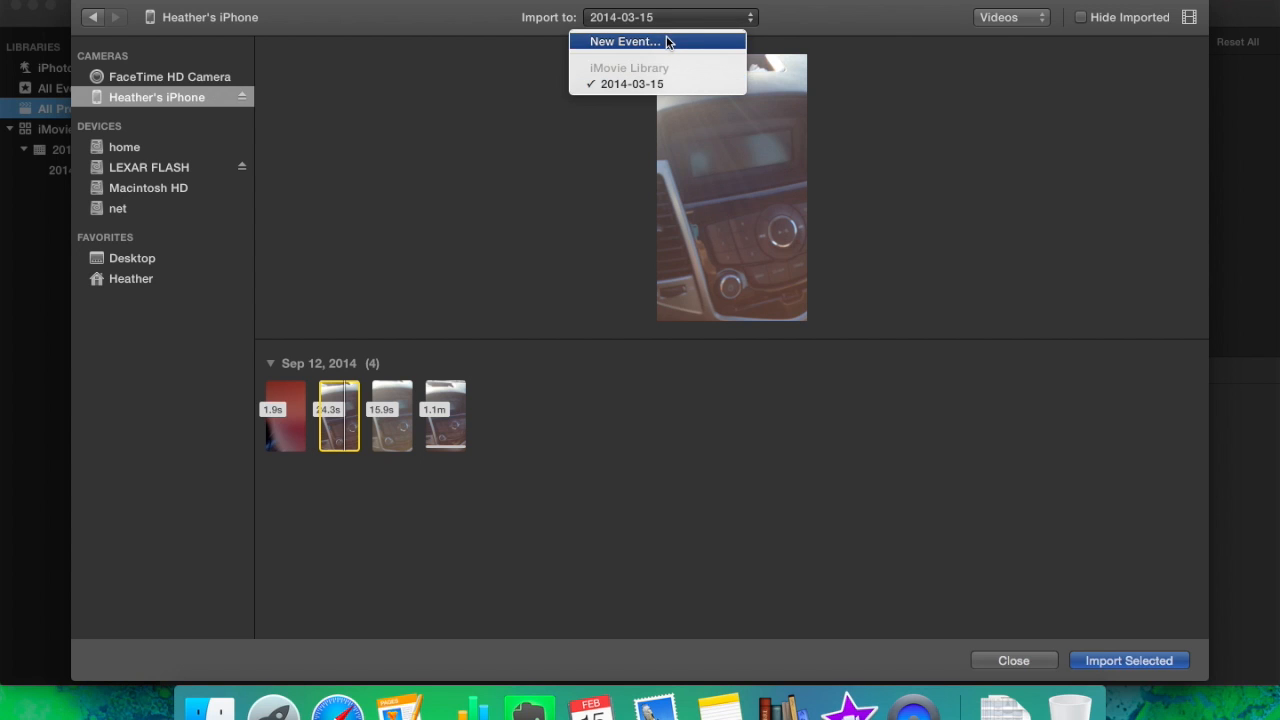
{"action": "left_click", "coordinate": [666, 41]}
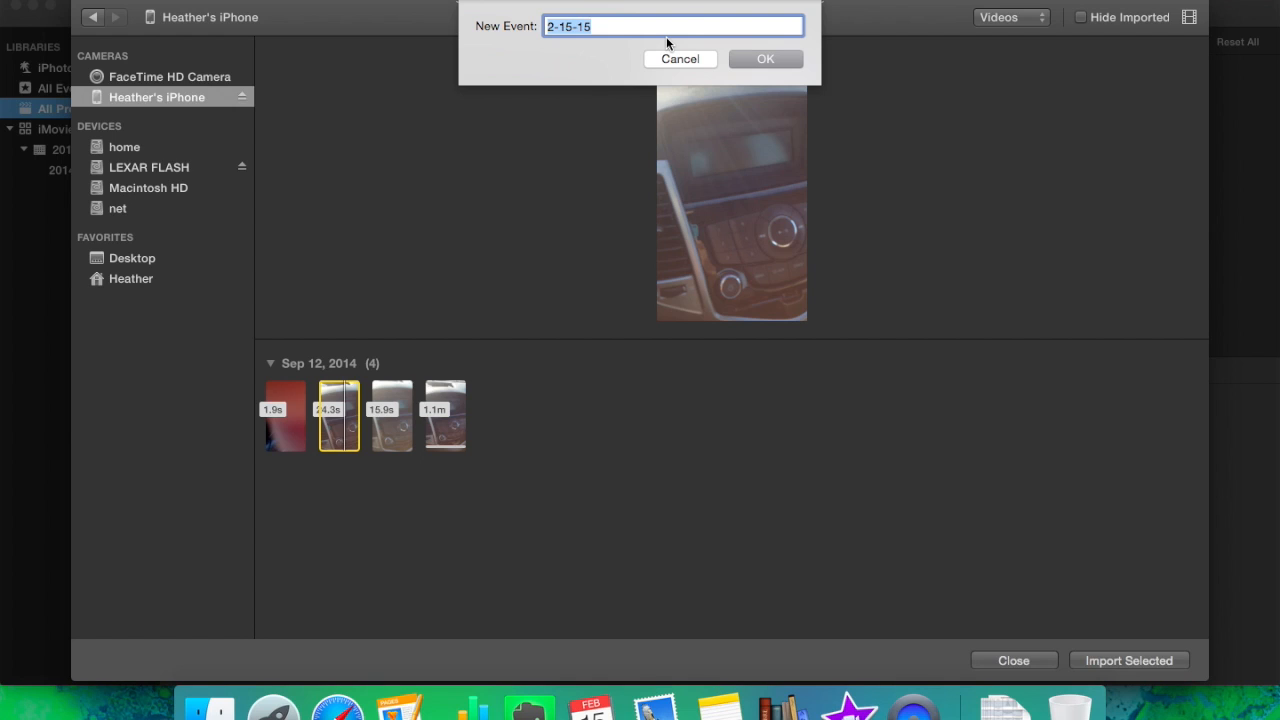
{"action": "type", "text": "iMovie project"}
{"action": "left_click", "coordinate": [771, 60]}
- Import the selected 24.3-second iPhone clip into the iMovie project event and dismiss the import notification
{"action": "left_click", "coordinate": [1156, 623]}
{"action": "left_click", "coordinate": [352, 452]}
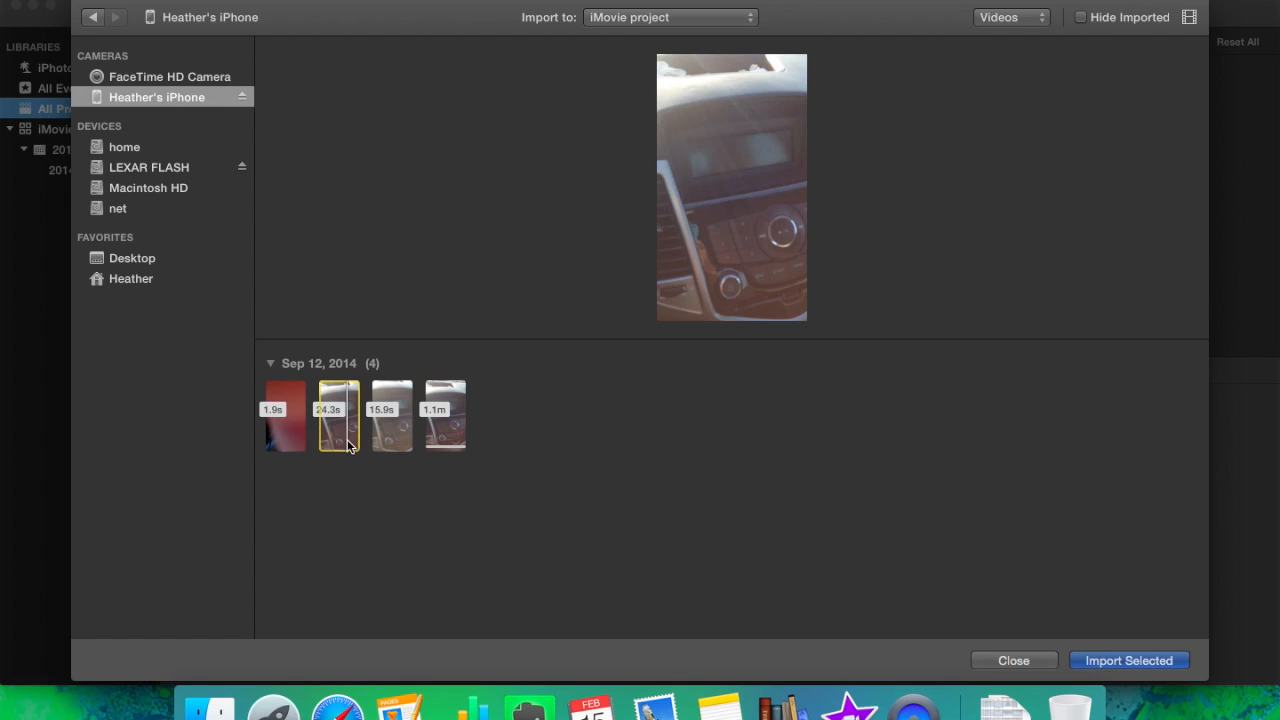
{"action": "left_click", "coordinate": [1117, 660]}
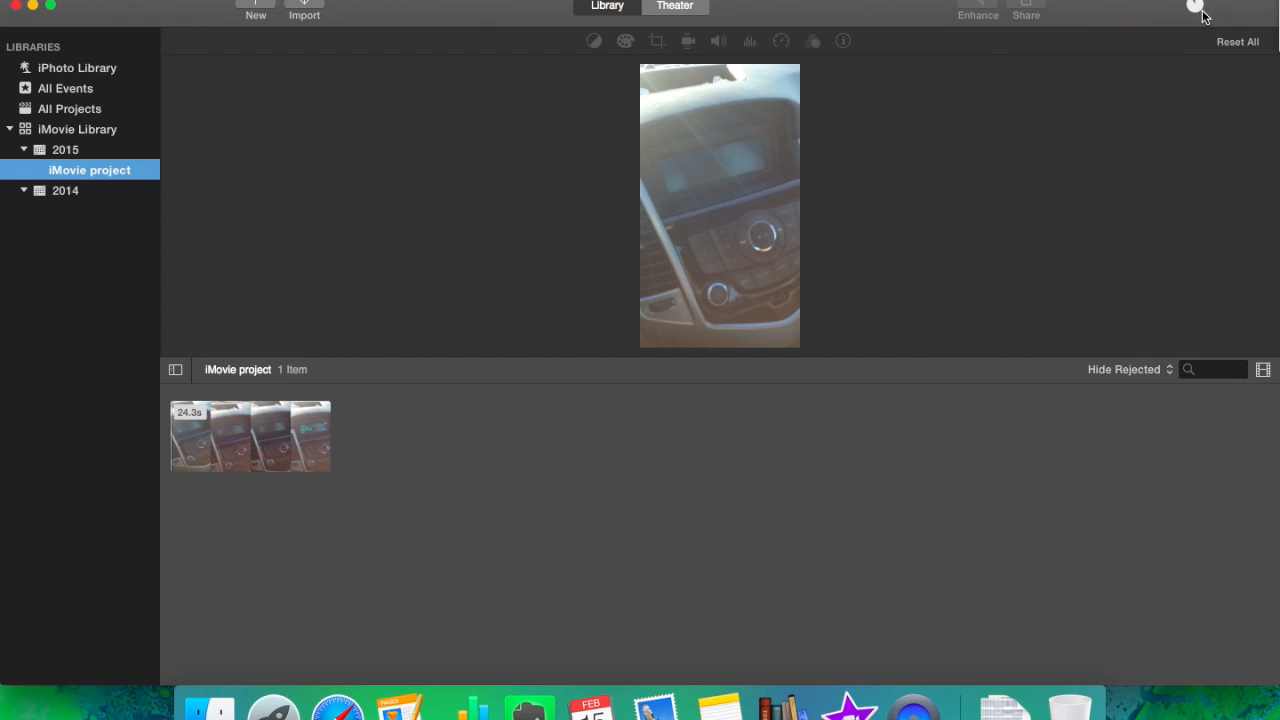
{"action": "mouse_move", "coordinate": [1176, 150]}
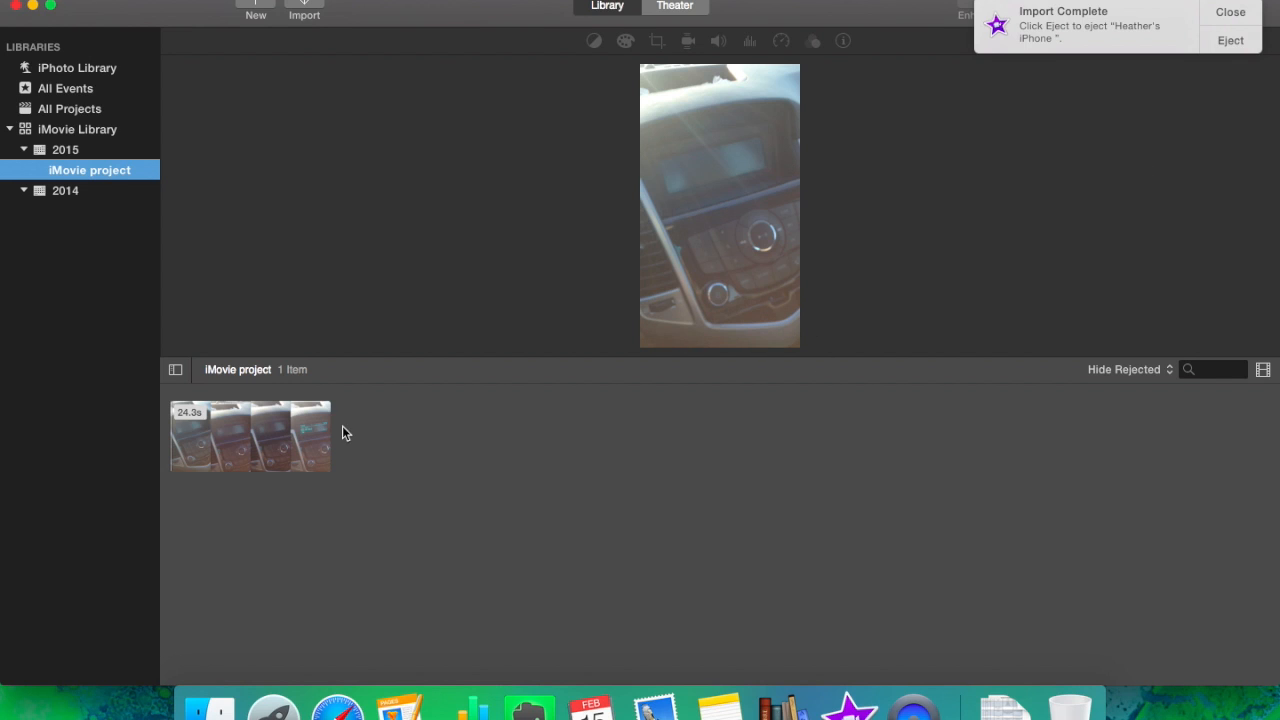
{"action": "left_click", "coordinate": [281, 518]}
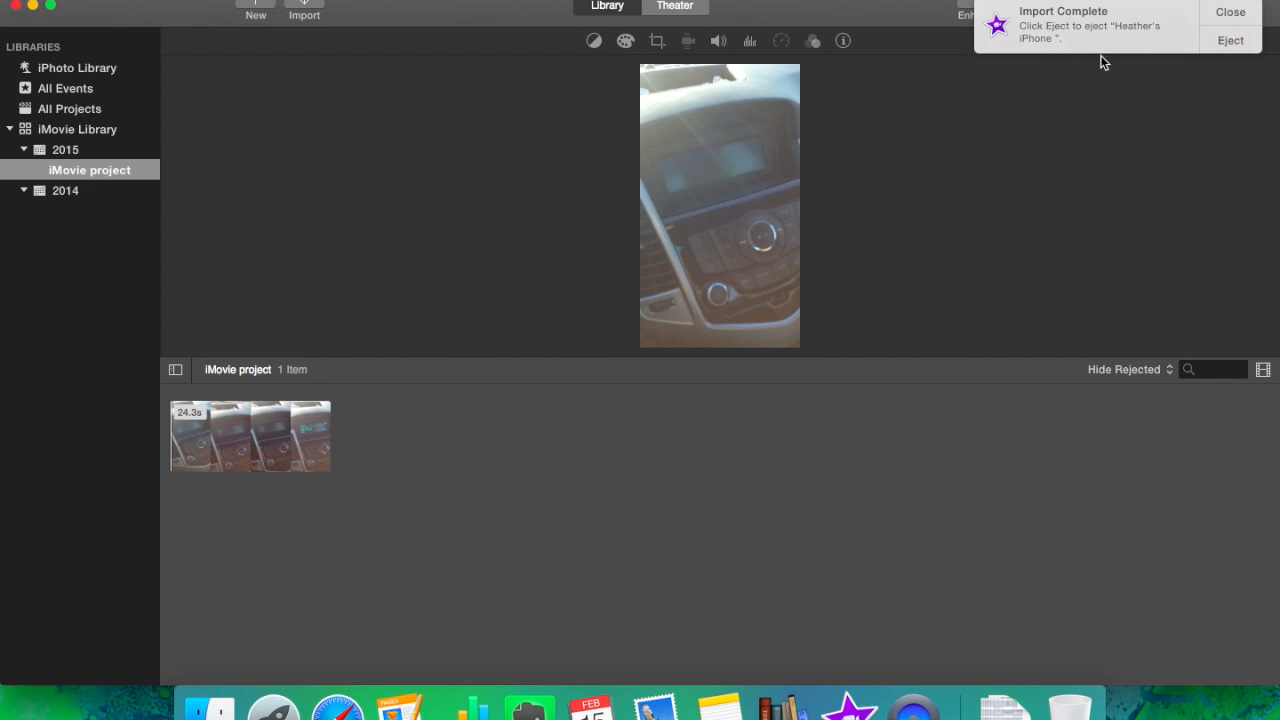
{"action": "left_click", "coordinate": [1228, 14]}
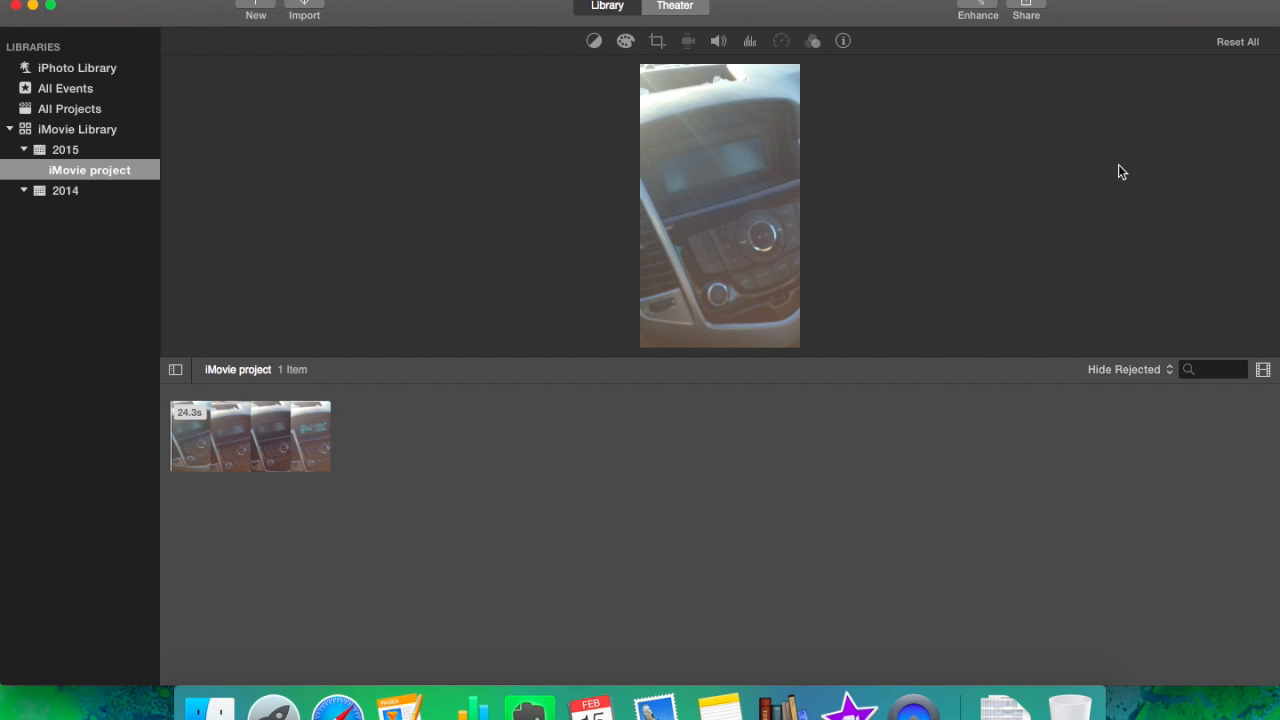
{"action": "left_click", "coordinate": [437, 499]}
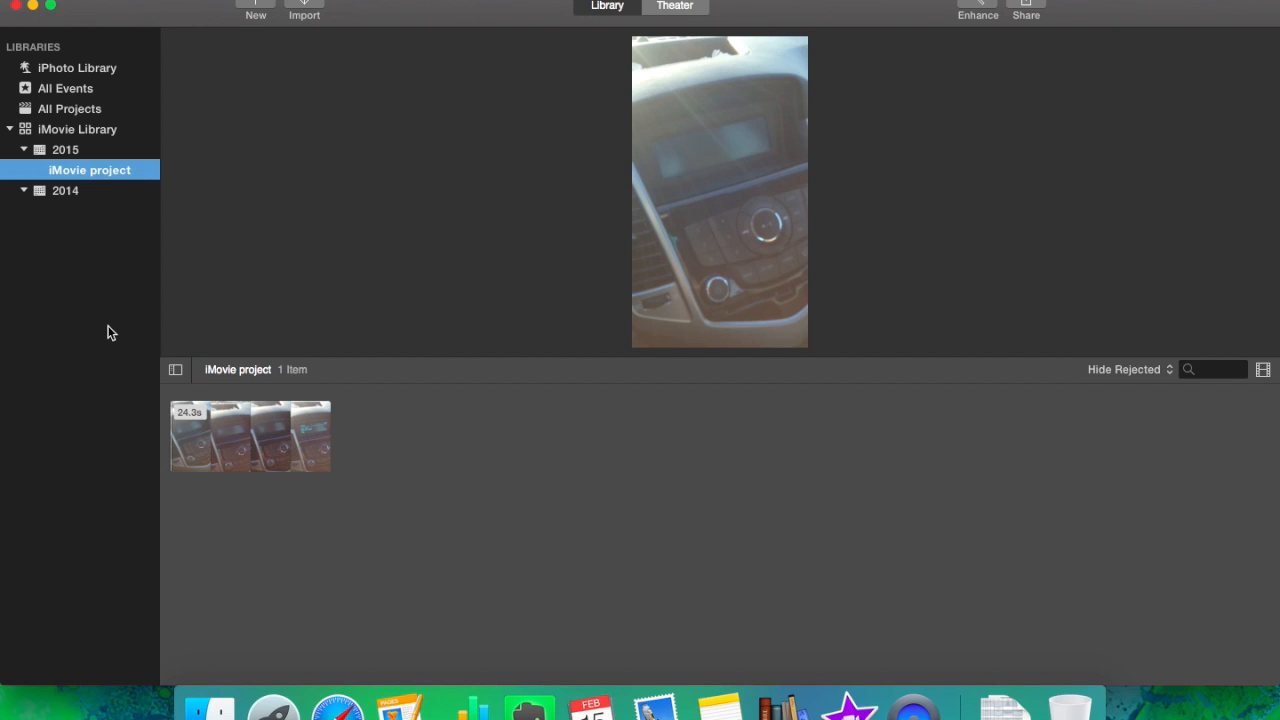
- Start a new movie using the No Theme option
{"action": "left_click", "coordinate": [256, 6]}
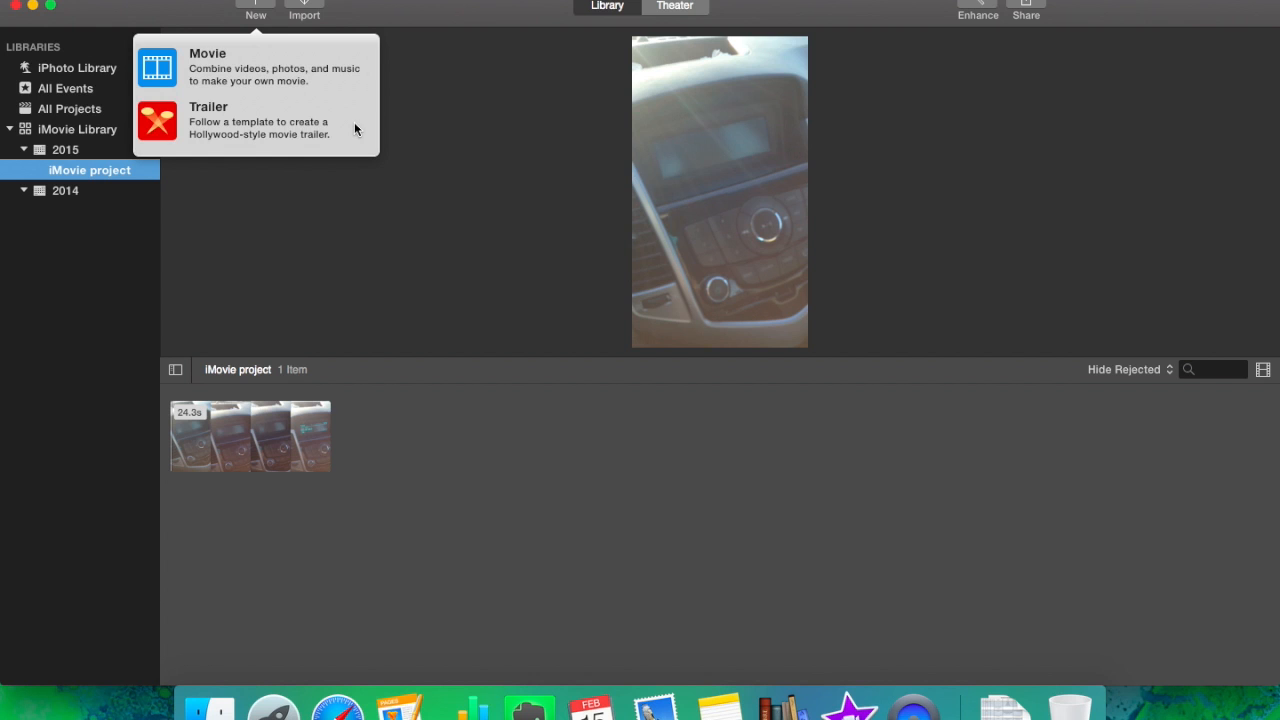
{"action": "left_click", "coordinate": [265, 72]}
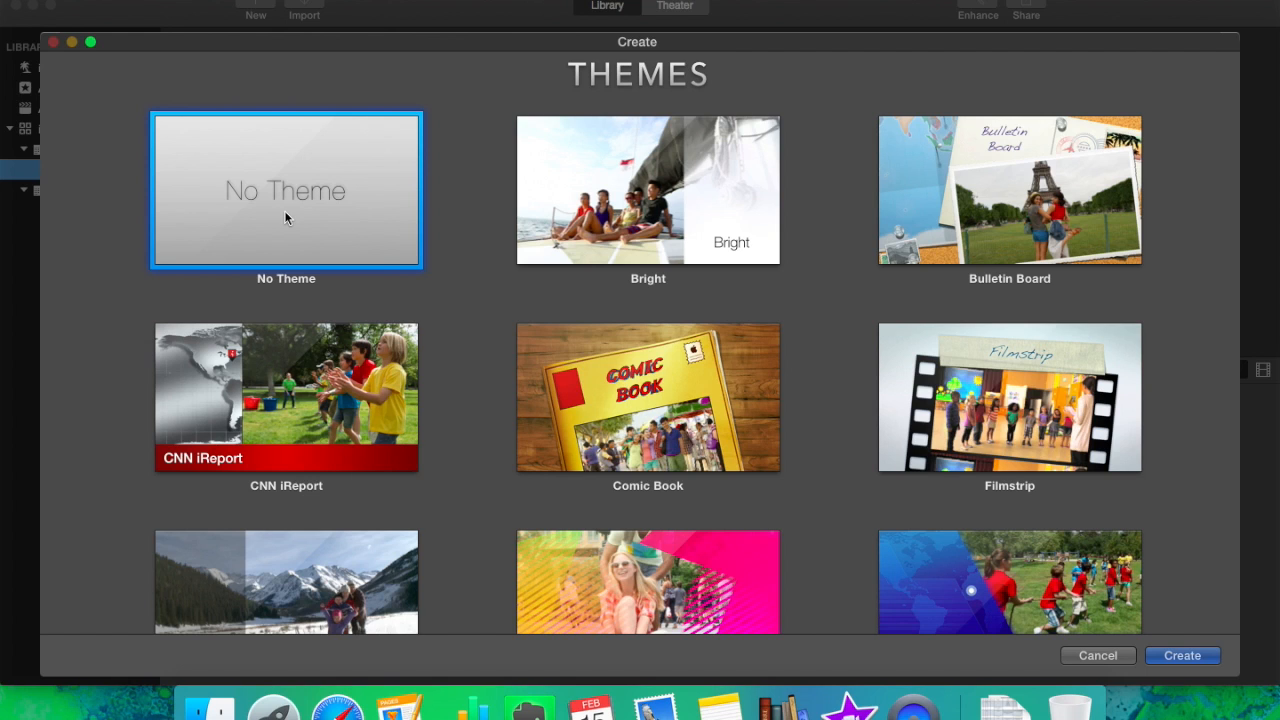
{"action": "key", "text": "Return"}
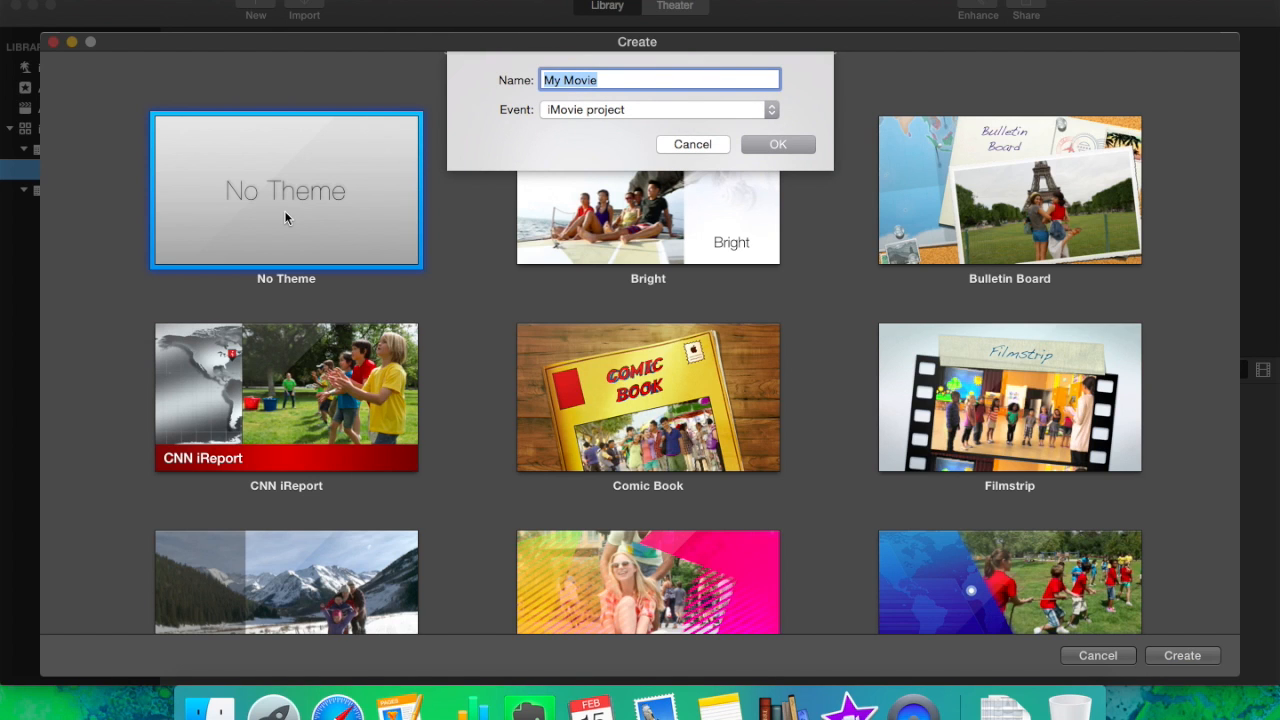
- Name the movie "iMovie project", keep it in the iMovie project event, and create it
{"action": "key", "text": "BackSpace"}
{"action": "type", "text": "Imovie"}
{"action": "key", "text": "BackSpace"}
{"action": "key", "text": "BackSpace"}
{"action": "key", "text": "BackSpace"}
{"action": "key", "text": "BackSpace"}
{"action": "key", "text": "BackSpace"}
{"action": "key", "text": "BackSpace"}
{"action": "key", "text": "BackSpace"}
{"action": "type", "text": "iMovie project"}
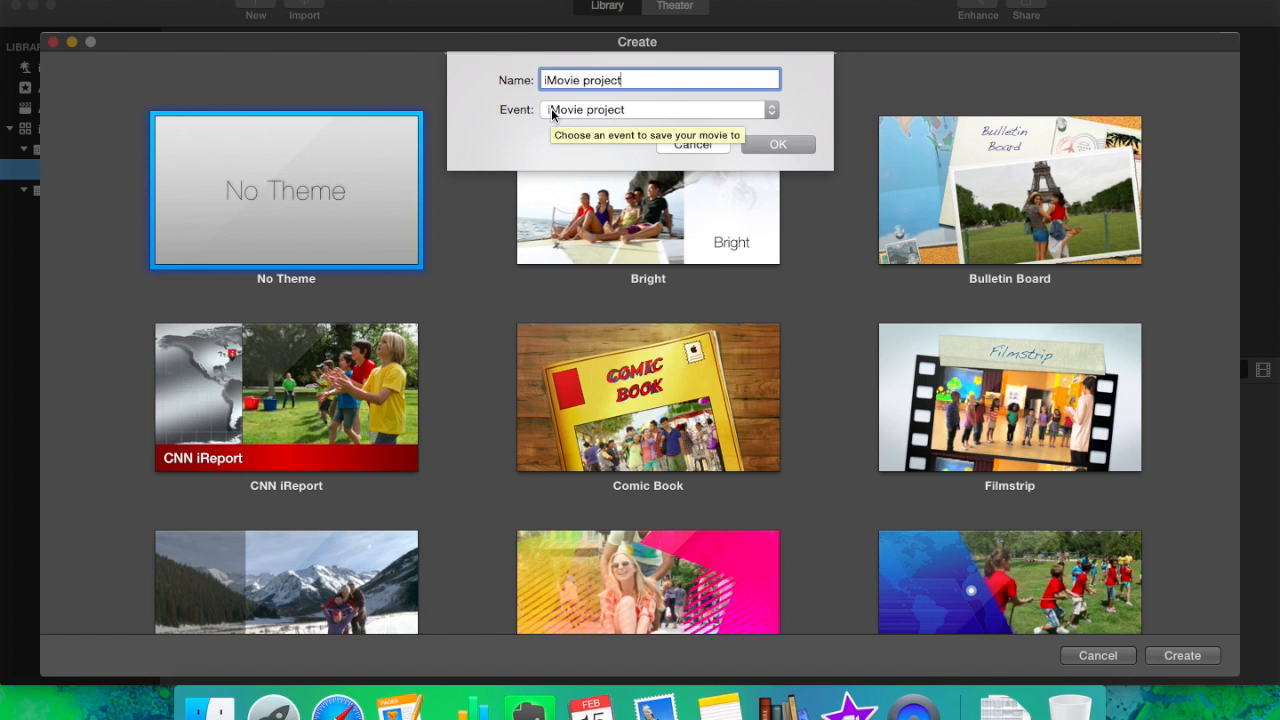
{"action": "left_click", "coordinate": [551, 110]}
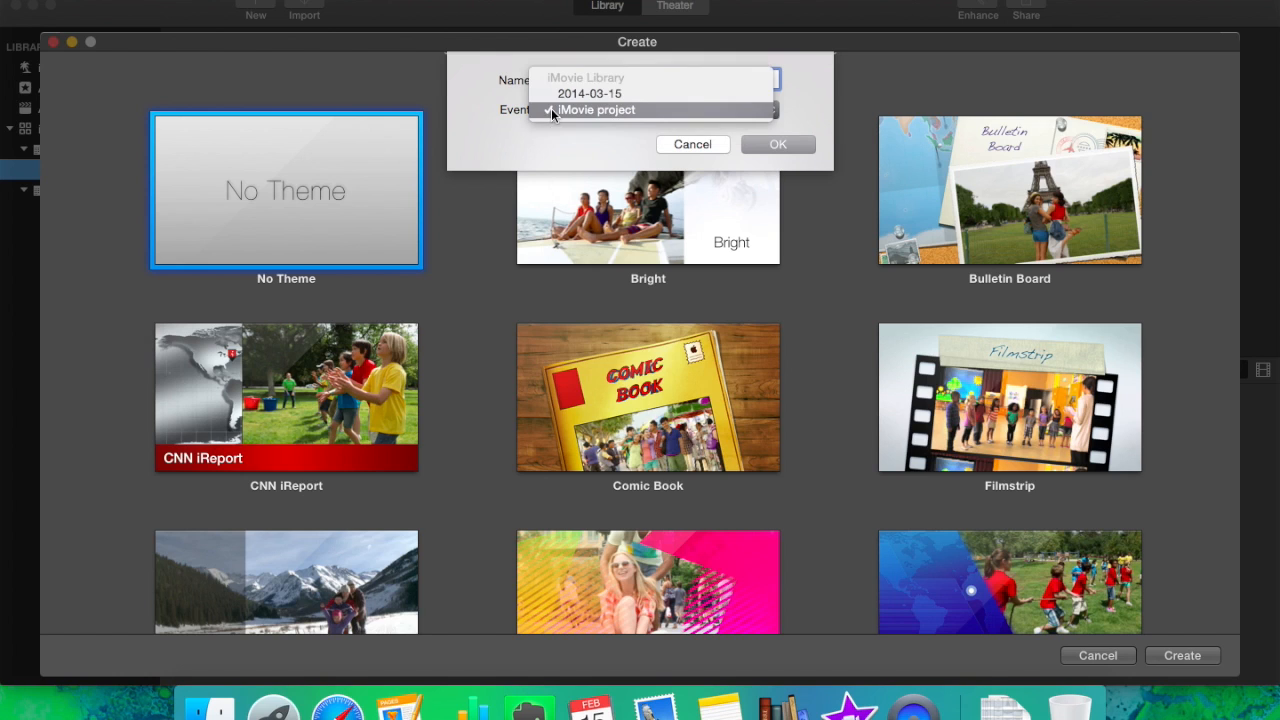
{"action": "left_click", "coordinate": [675, 111]}
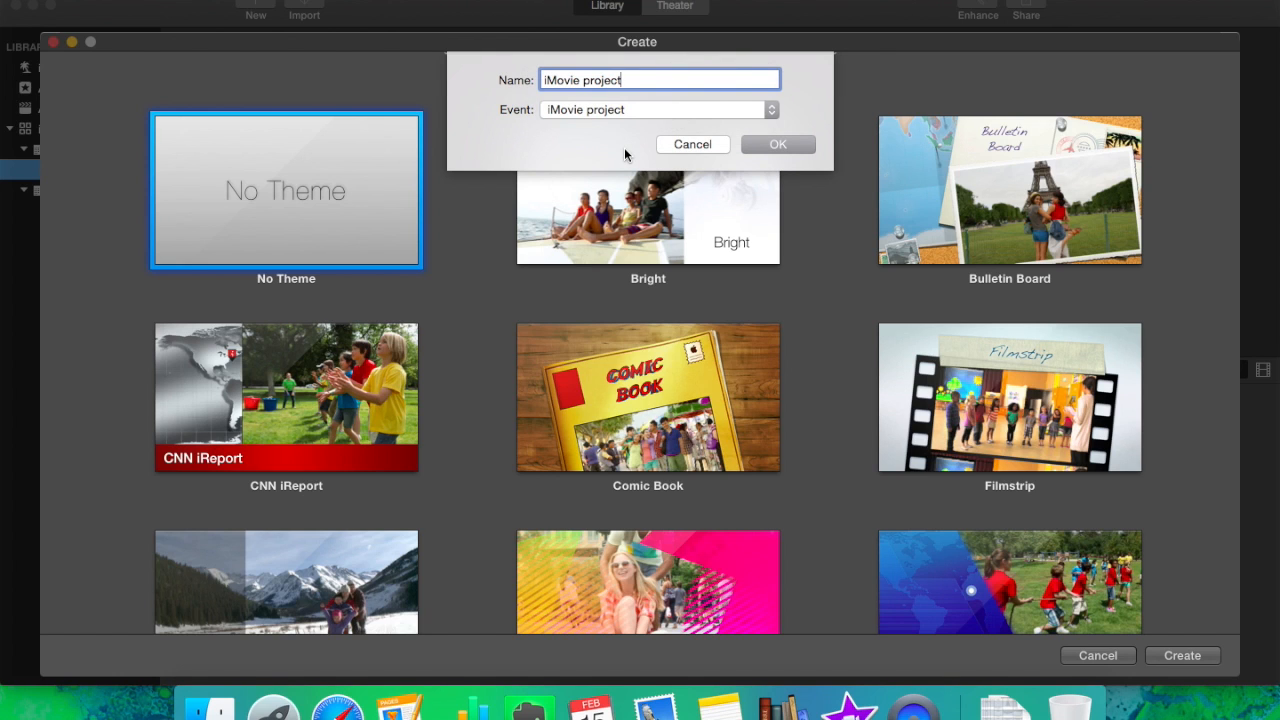
{"action": "left_click", "coordinate": [778, 145]}
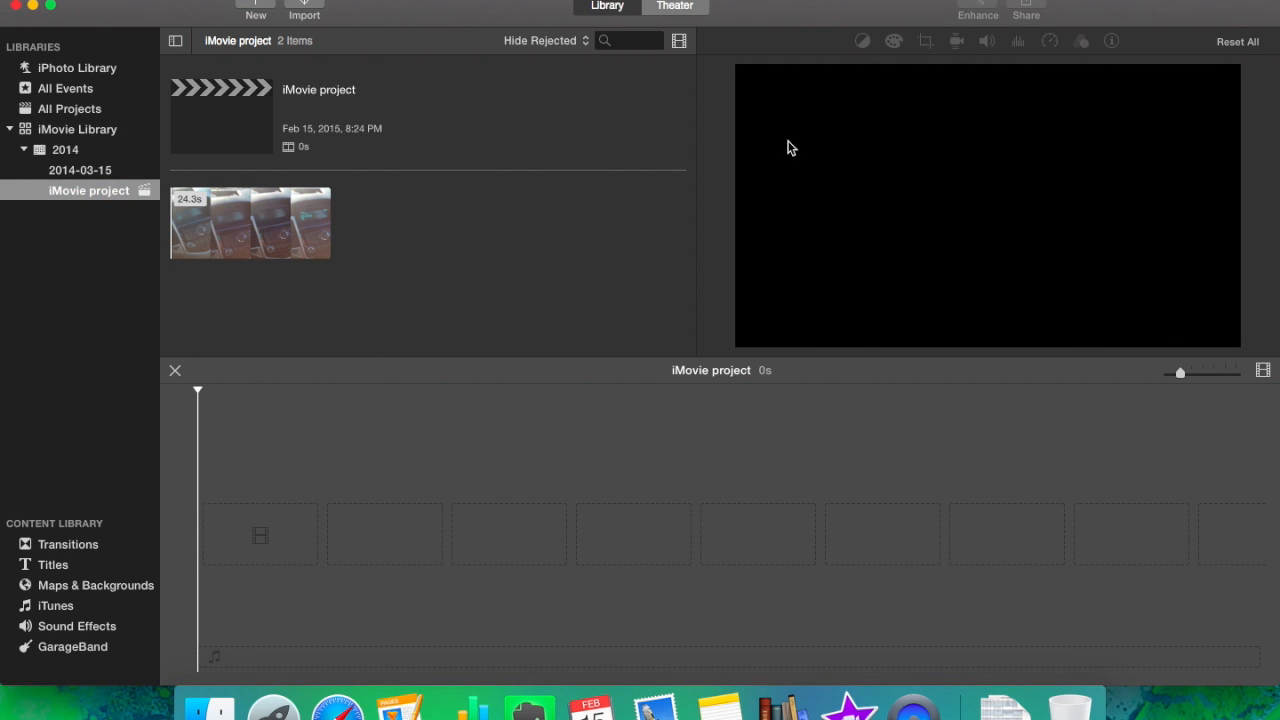
{"action": "left_click", "coordinate": [464, 203]}
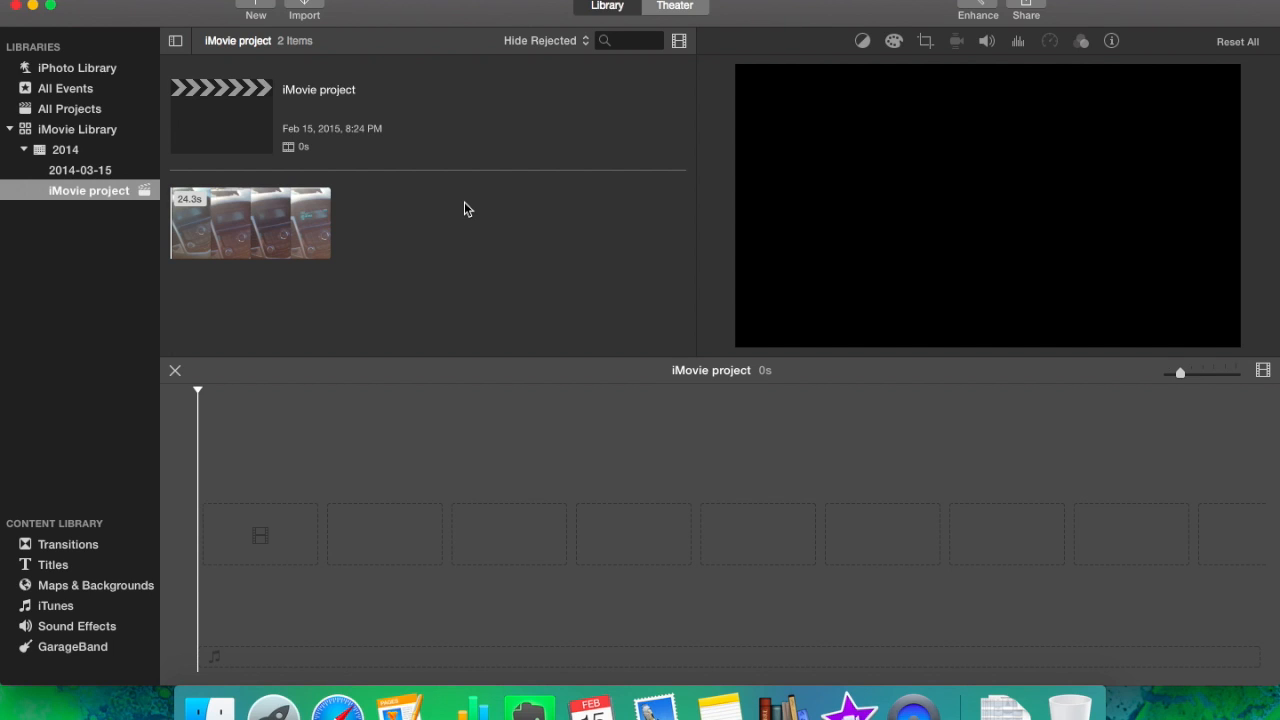
{"action": "mouse_move", "coordinate": [965, 142]}
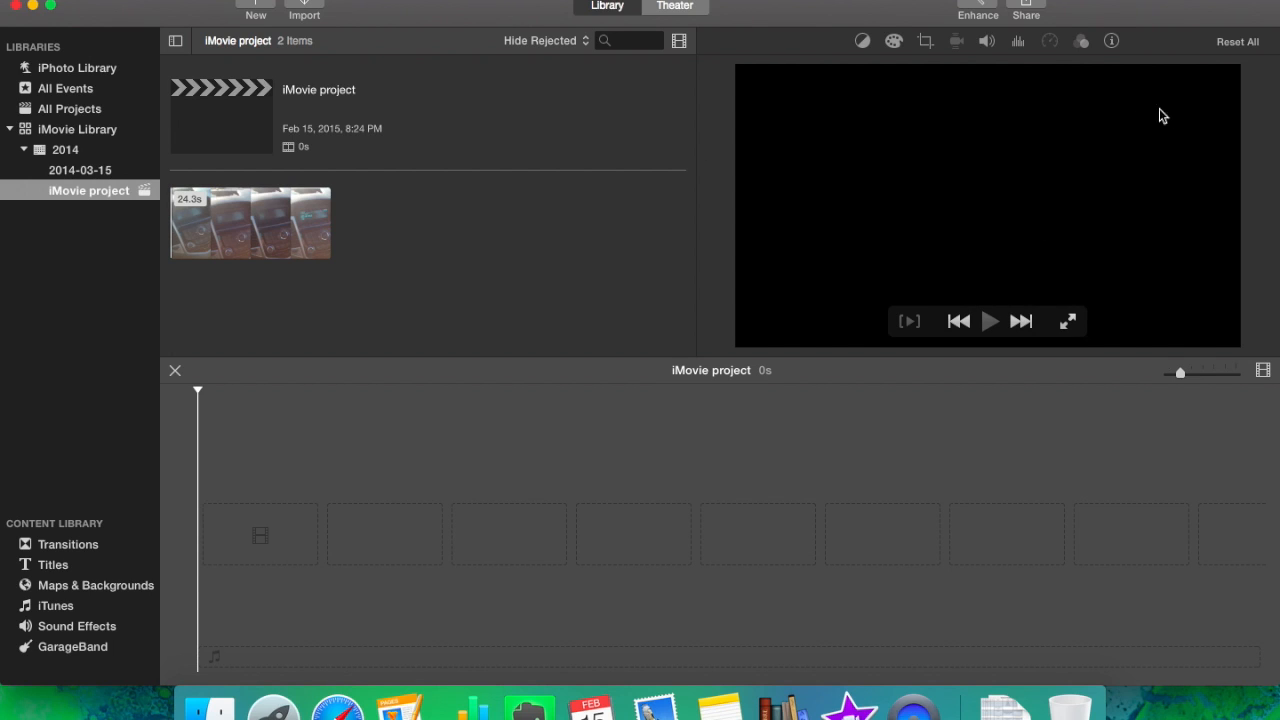
{"action": "left_click", "coordinate": [1250, 127]}
{"action": "left_click", "coordinate": [1250, 127]}
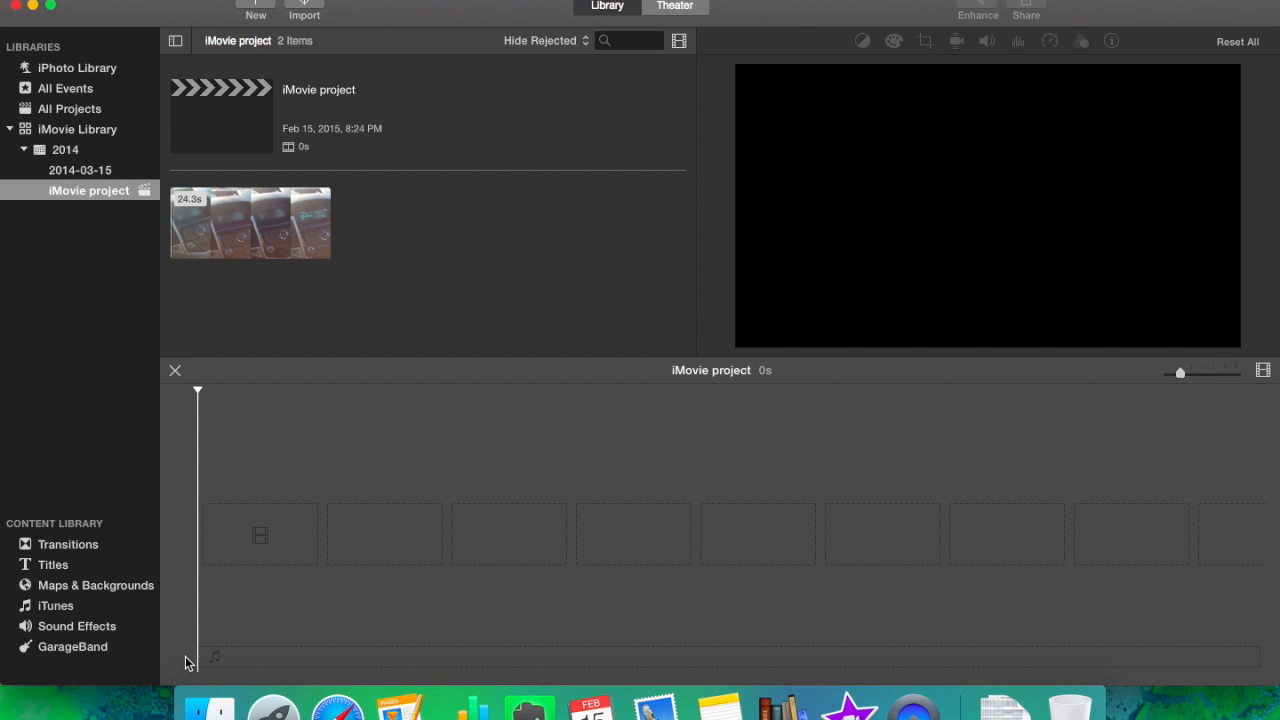
- Mark a range in the middle of the 24.3-second event clip and clear the selection again
{"action": "left_click", "coordinate": [300, 232]}
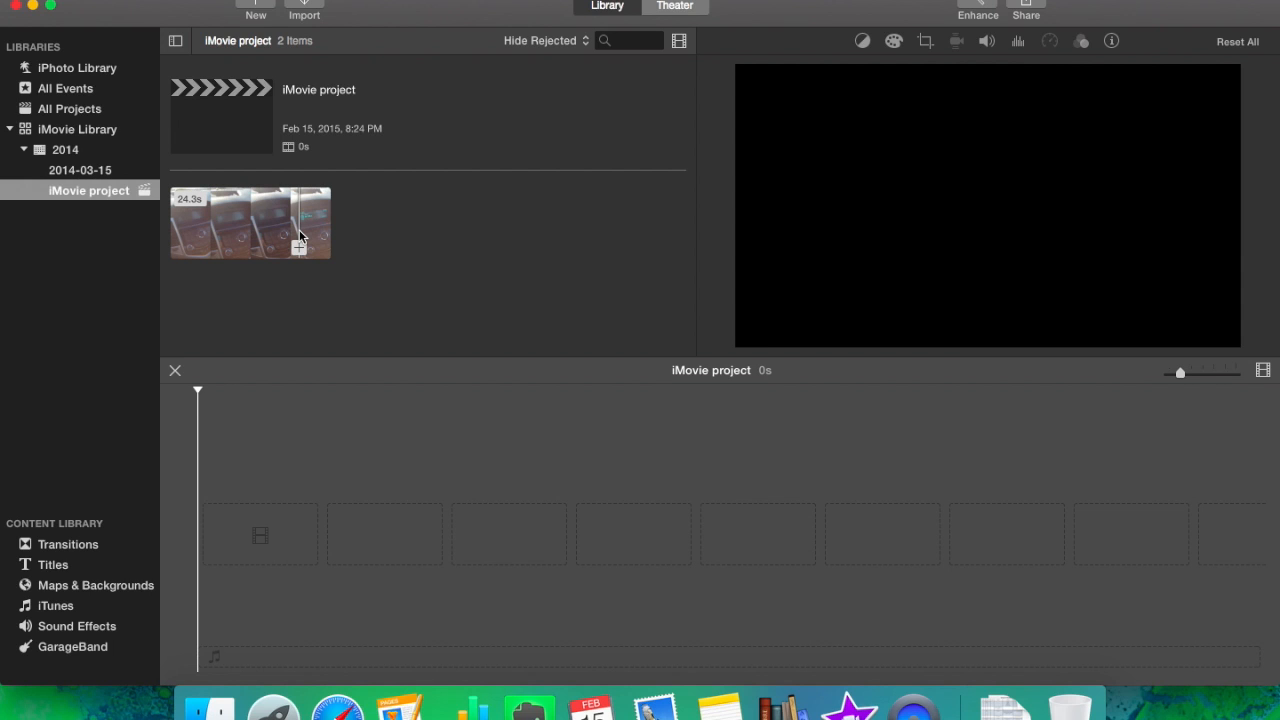
{"action": "left_click_drag", "start_coordinate": [200, 225], "coordinate": [295, 229]}
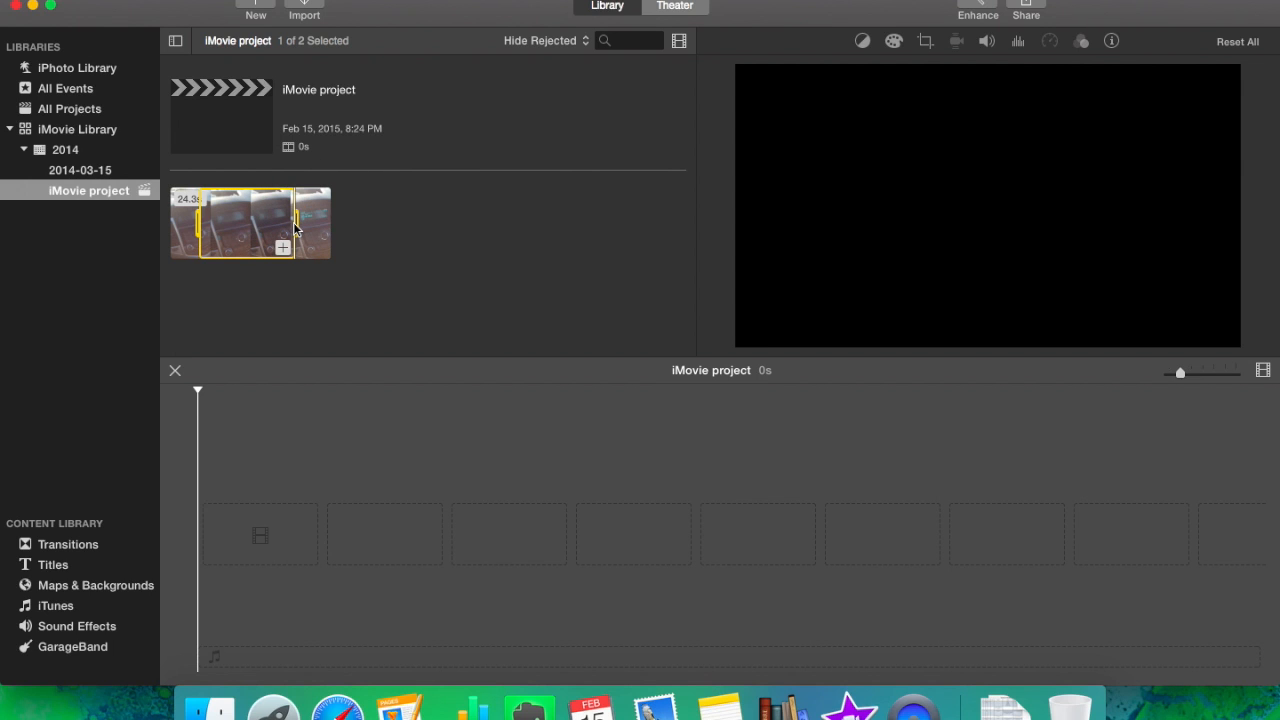
{"action": "left_click", "coordinate": [344, 549]}
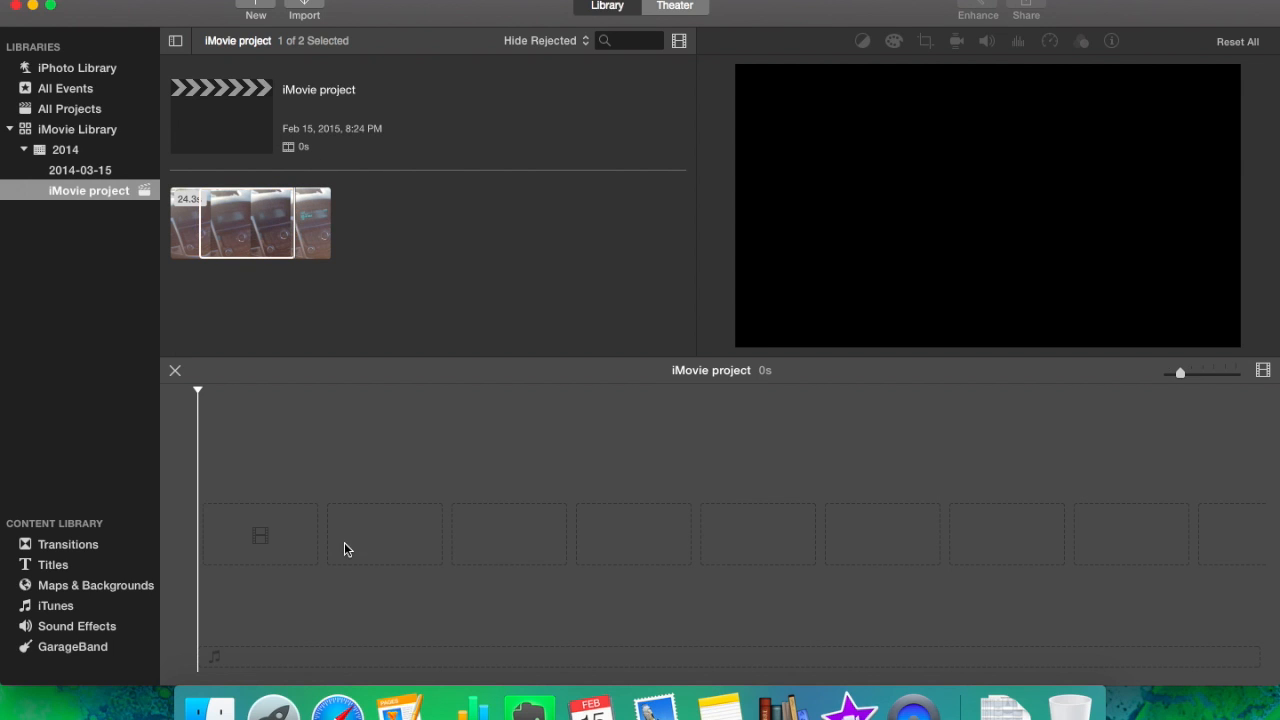
{"action": "left_click", "coordinate": [221, 232]}
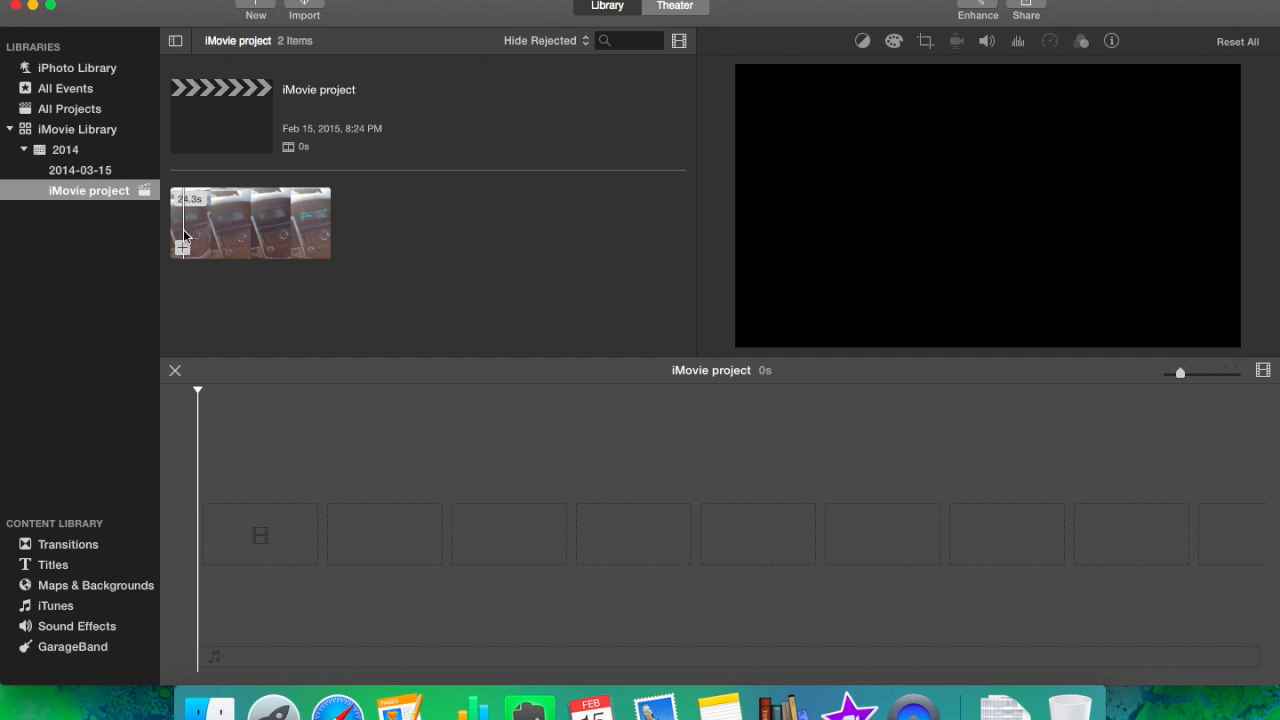
- Add the entire 24.3-second clip from the event to the start of the movie timeline
{"action": "left_click", "coordinate": [183, 238]}
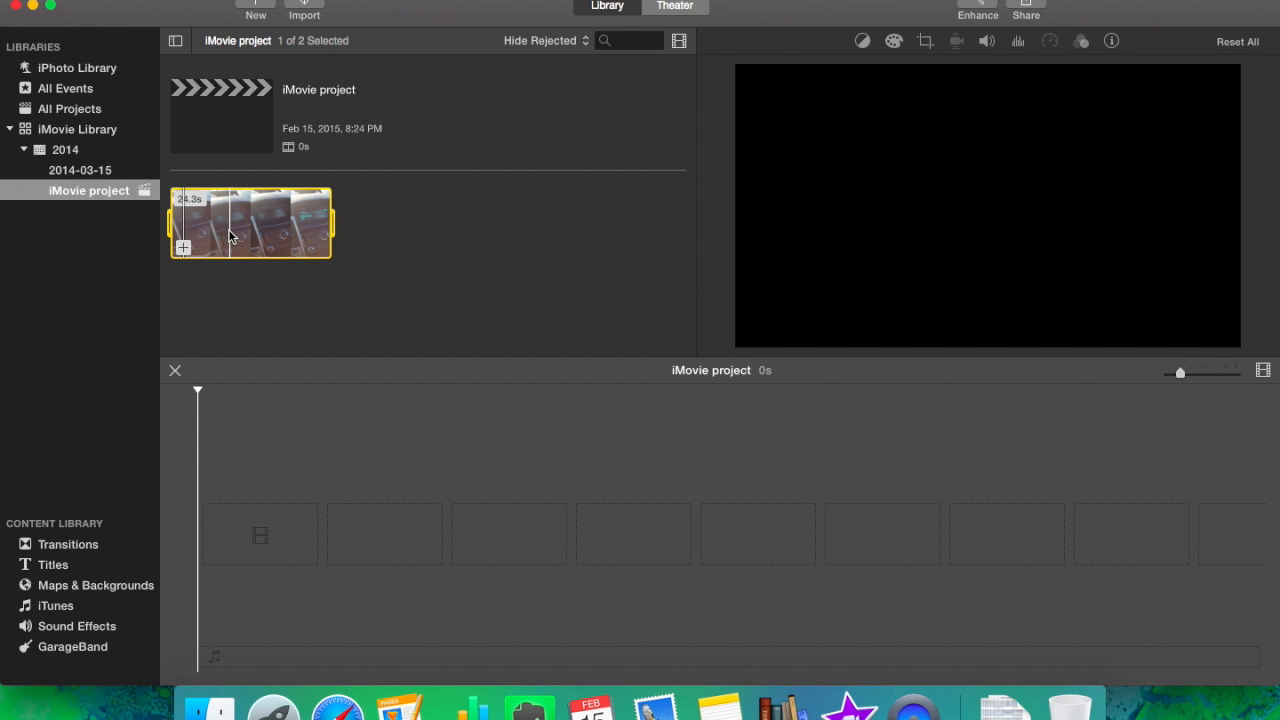
{"action": "left_click_drag", "start_coordinate": [229, 236], "coordinate": [222, 540]}
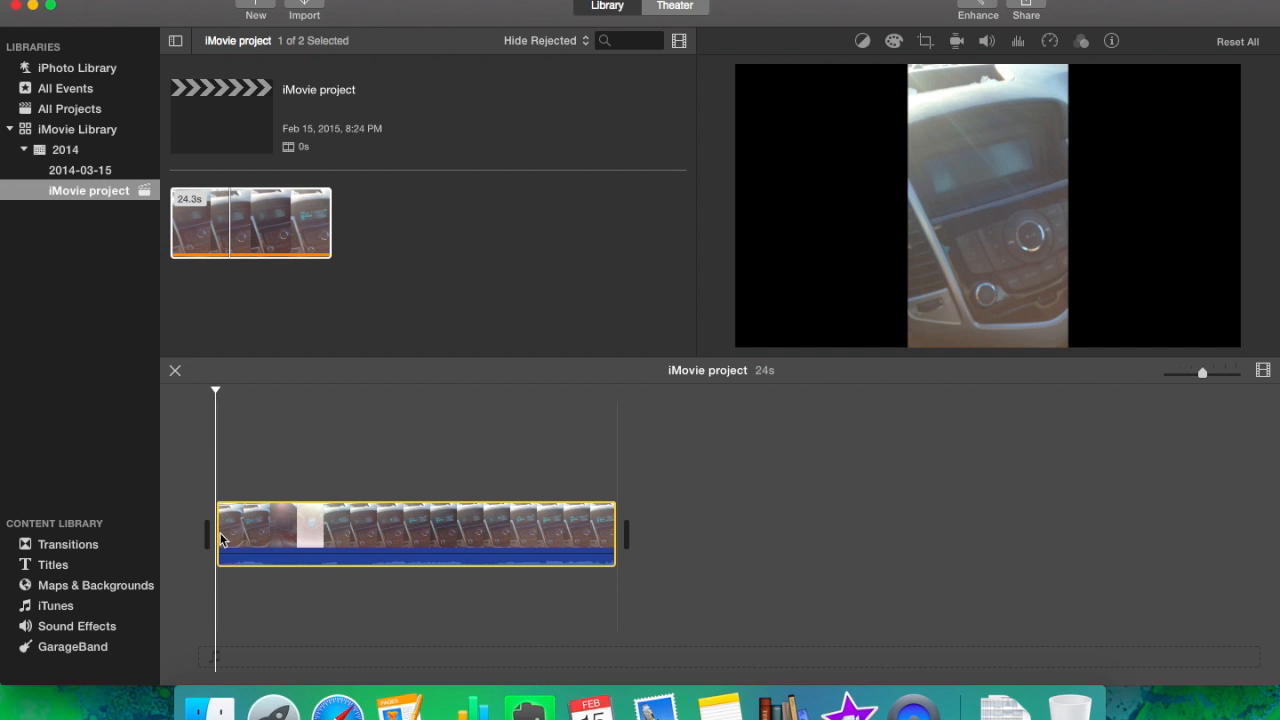
{"action": "left_click", "coordinate": [255, 470]}
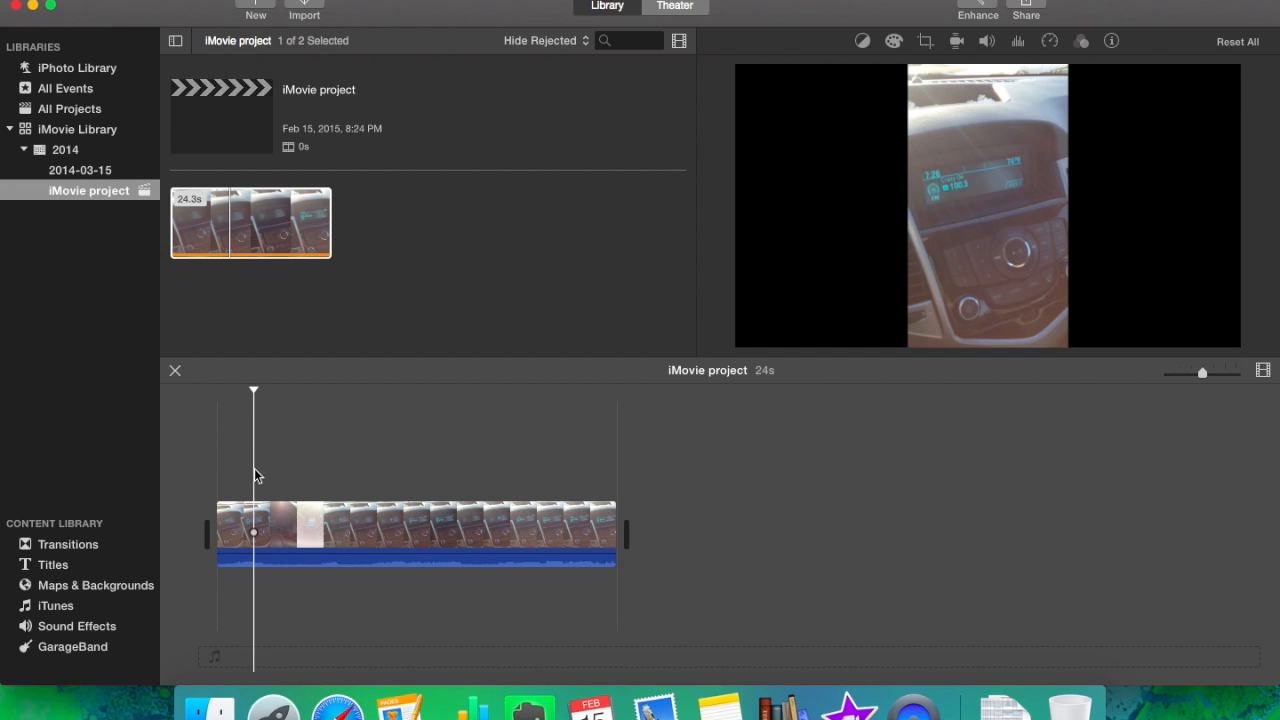
{"action": "left_click", "coordinate": [445, 219]}
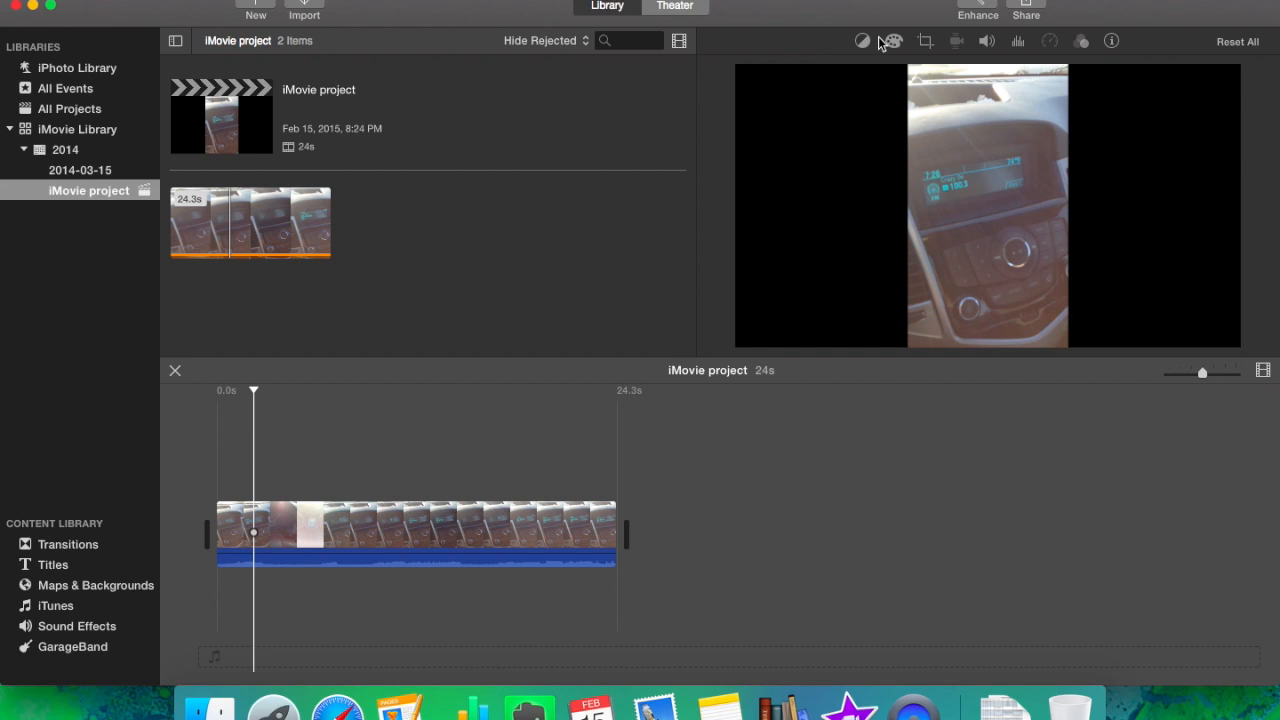
{"action": "left_click", "coordinate": [797, 45]}
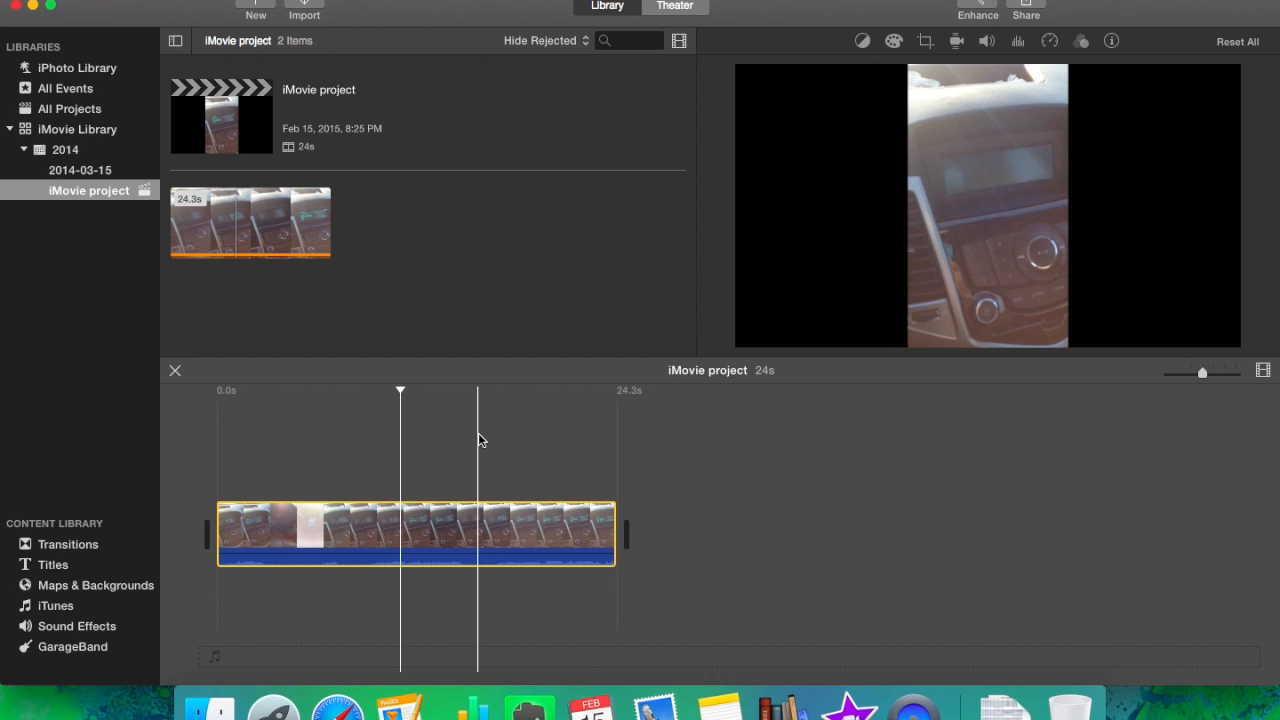
- Split the timeline clip at about 8.6 seconds
{"action": "left_click", "coordinate": [403, 531]}
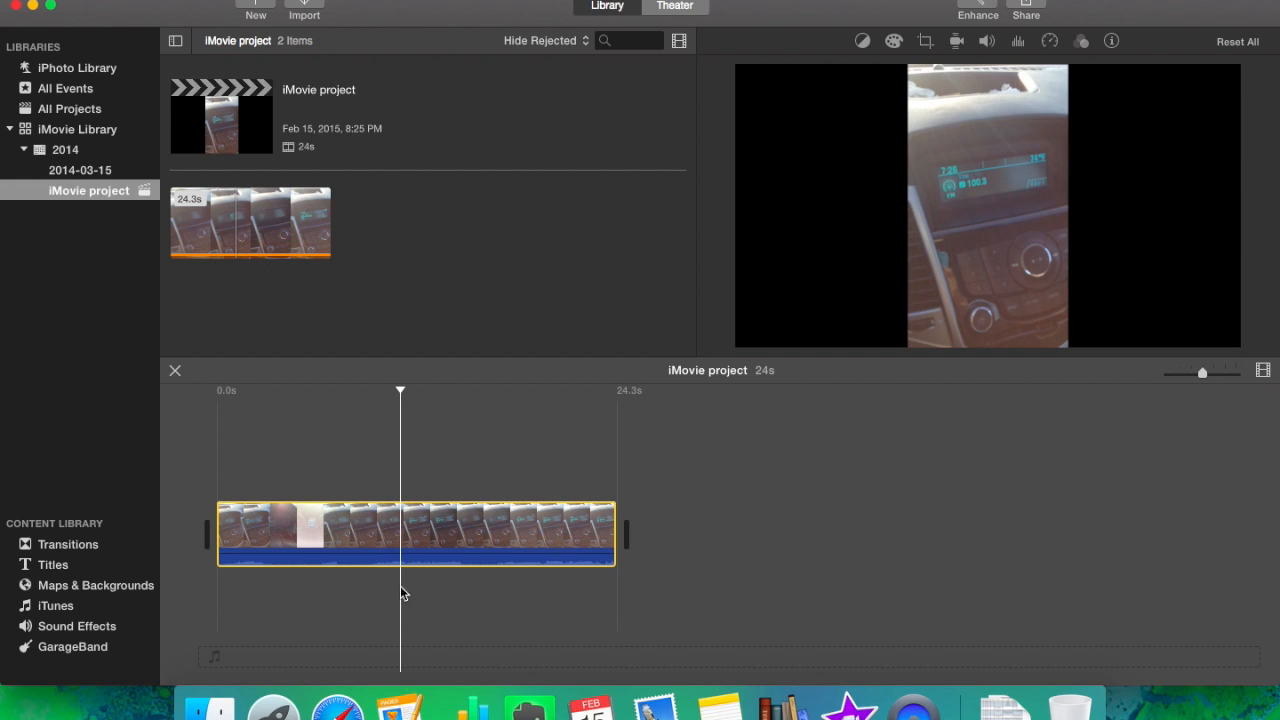
{"action": "left_click", "coordinate": [357, 525]}
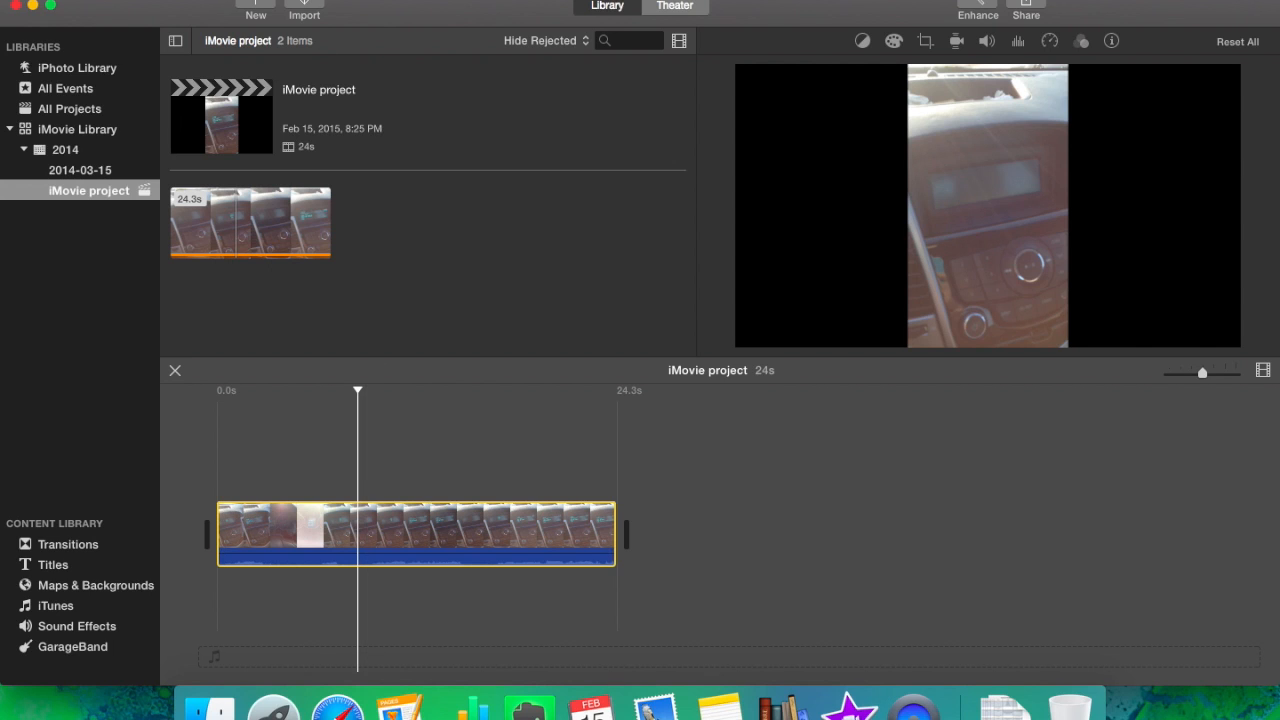
{"action": "left_click", "coordinate": [243, 1]}
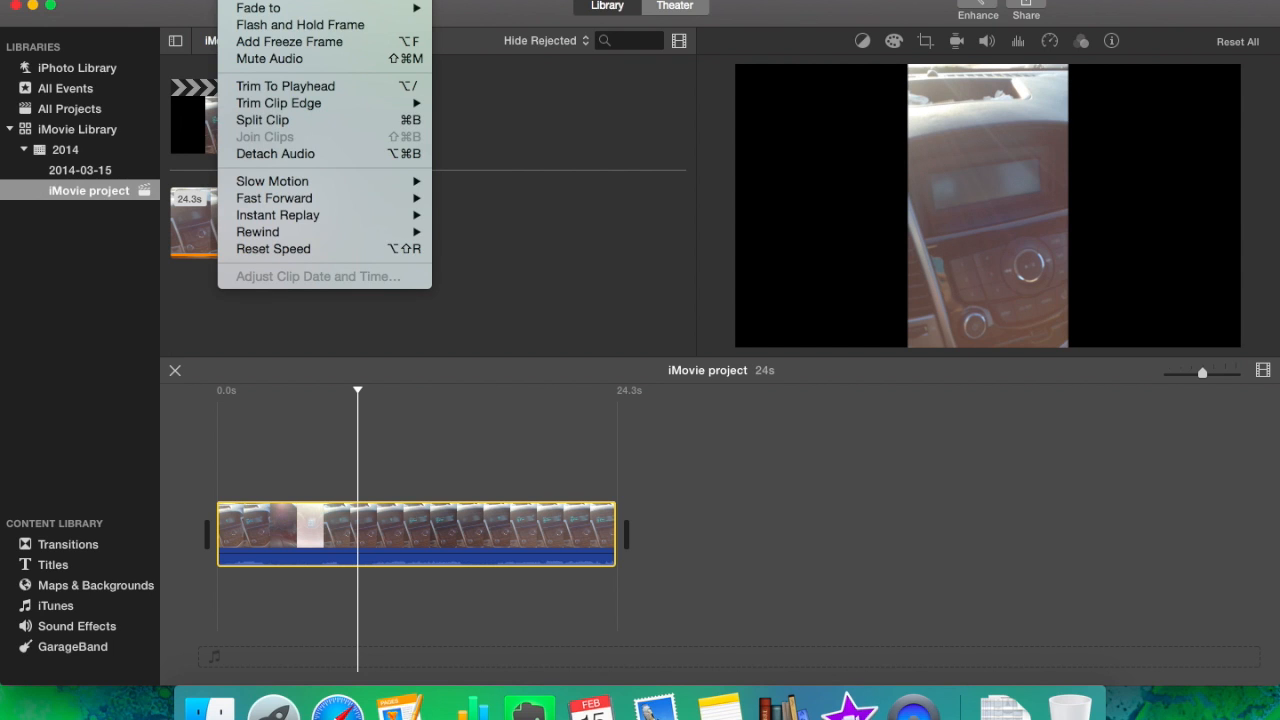
{"action": "left_click", "coordinate": [278, 120]}
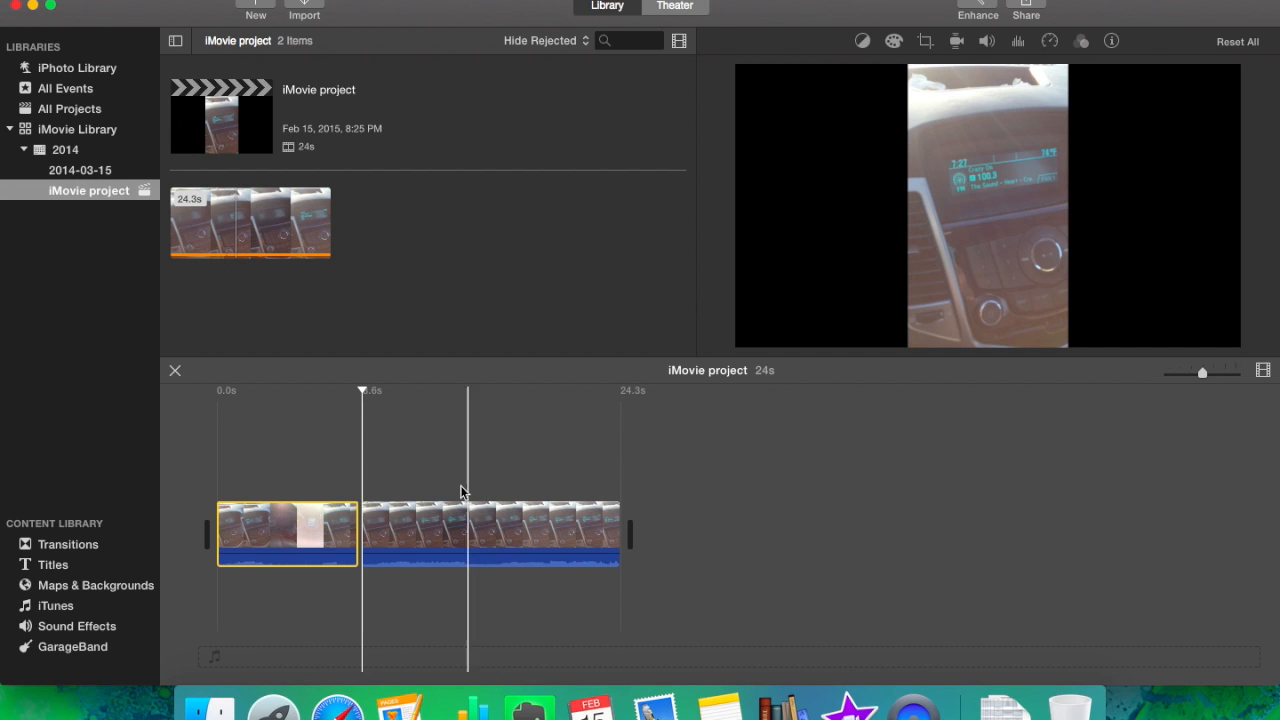
- Split the second timeline clip at about 11.7 seconds and delete the 3.1-second piece between the two cuts
{"action": "left_click", "coordinate": [414, 527]}
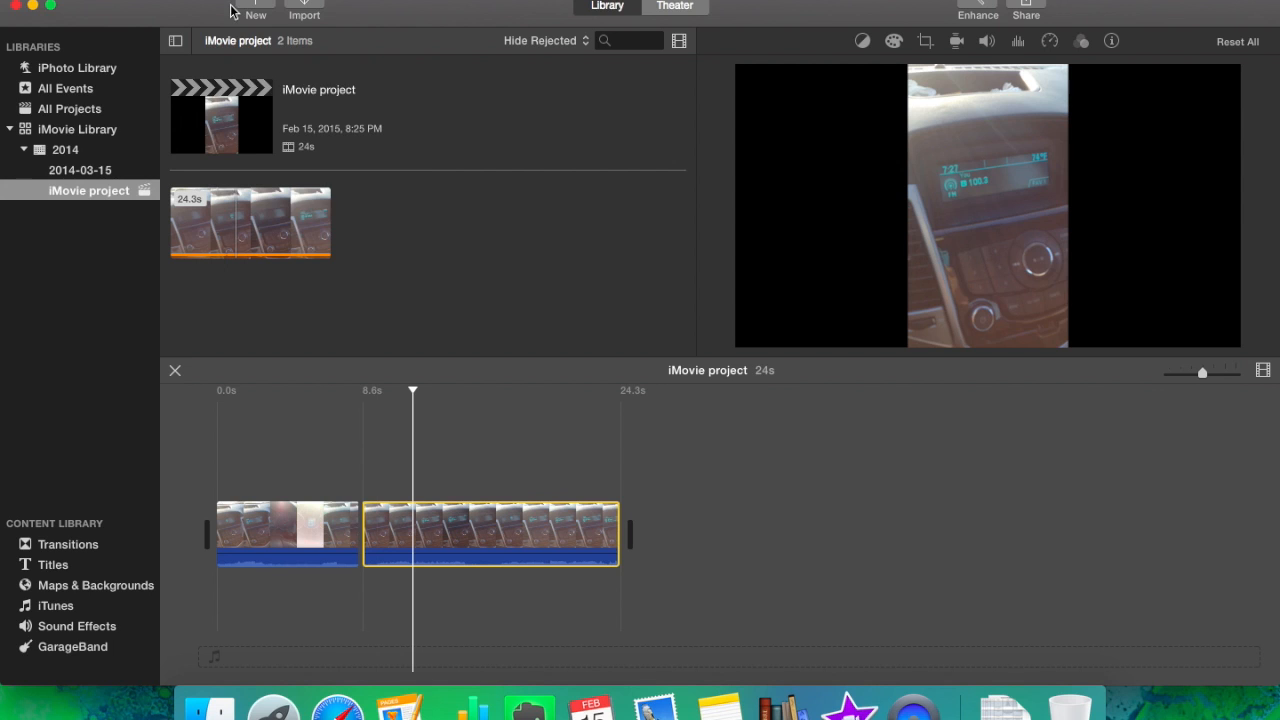
{"action": "left_click", "coordinate": [234, 8]}
{"action": "left_click", "coordinate": [263, 119]}
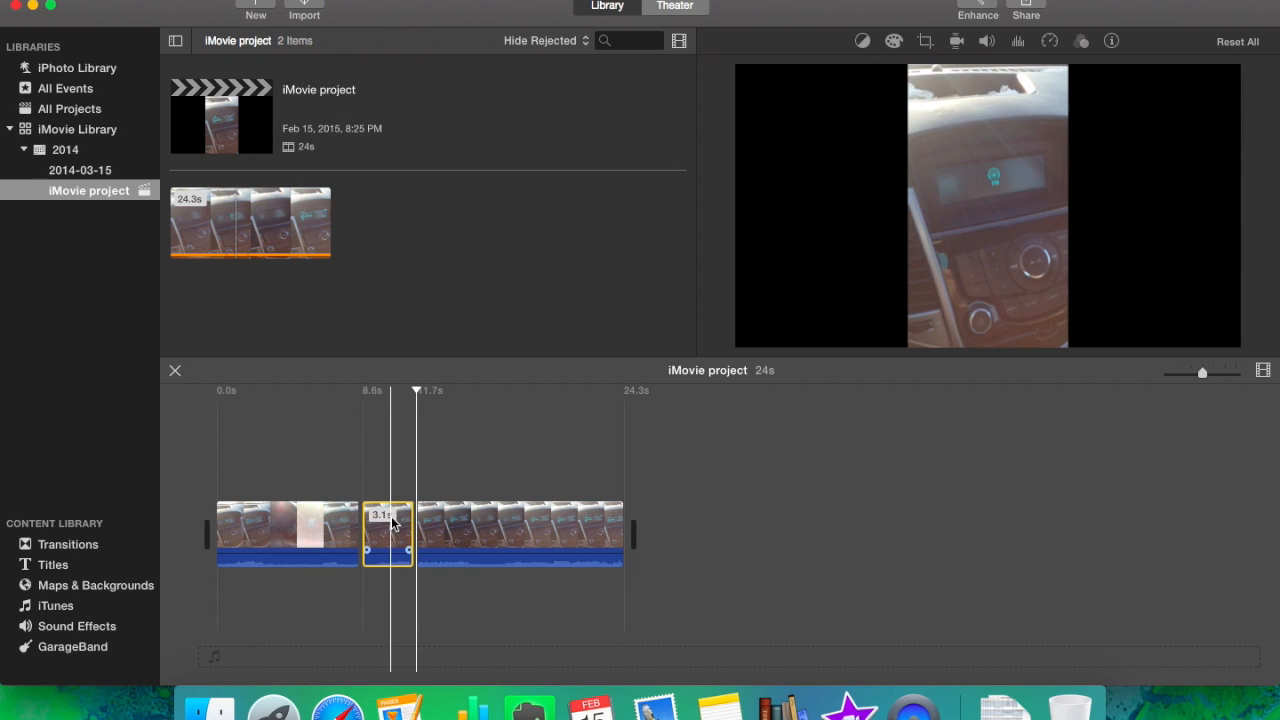
{"action": "key", "text": "Delete"}
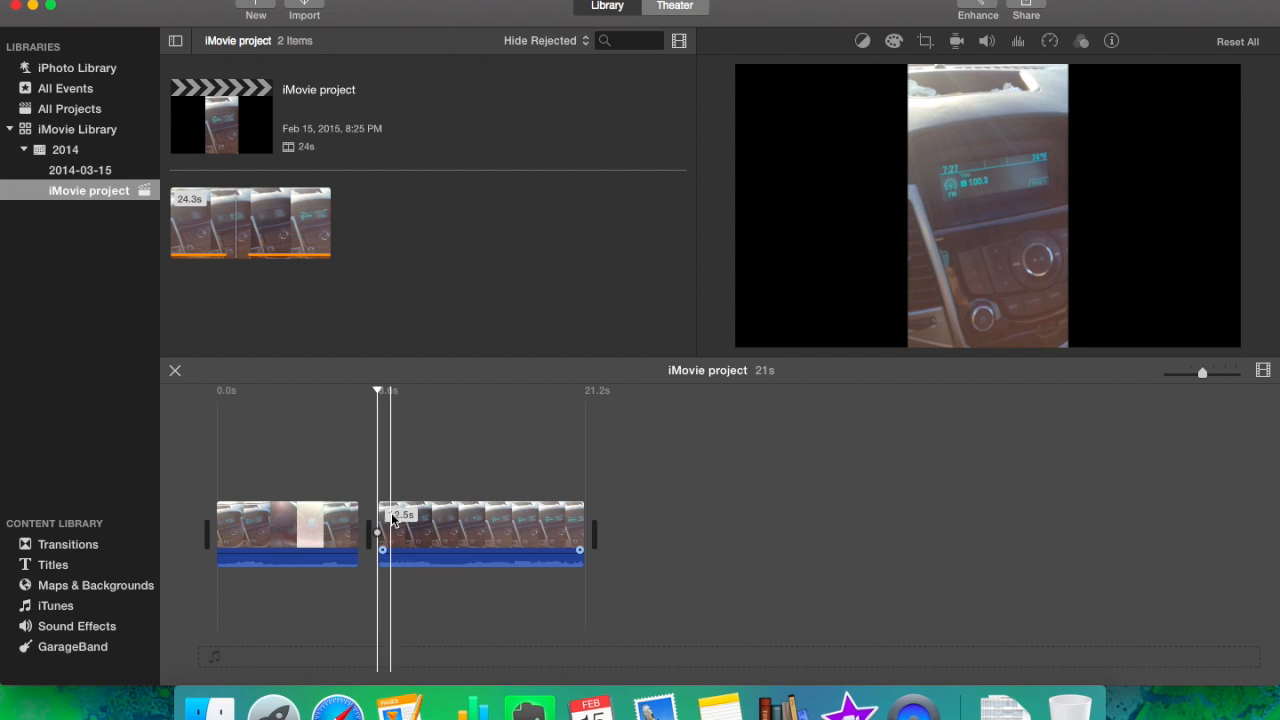
- Undo the deletion of the middle piece and both splits of the timeline clip
{"action": "left_click", "coordinate": [148, 0]}
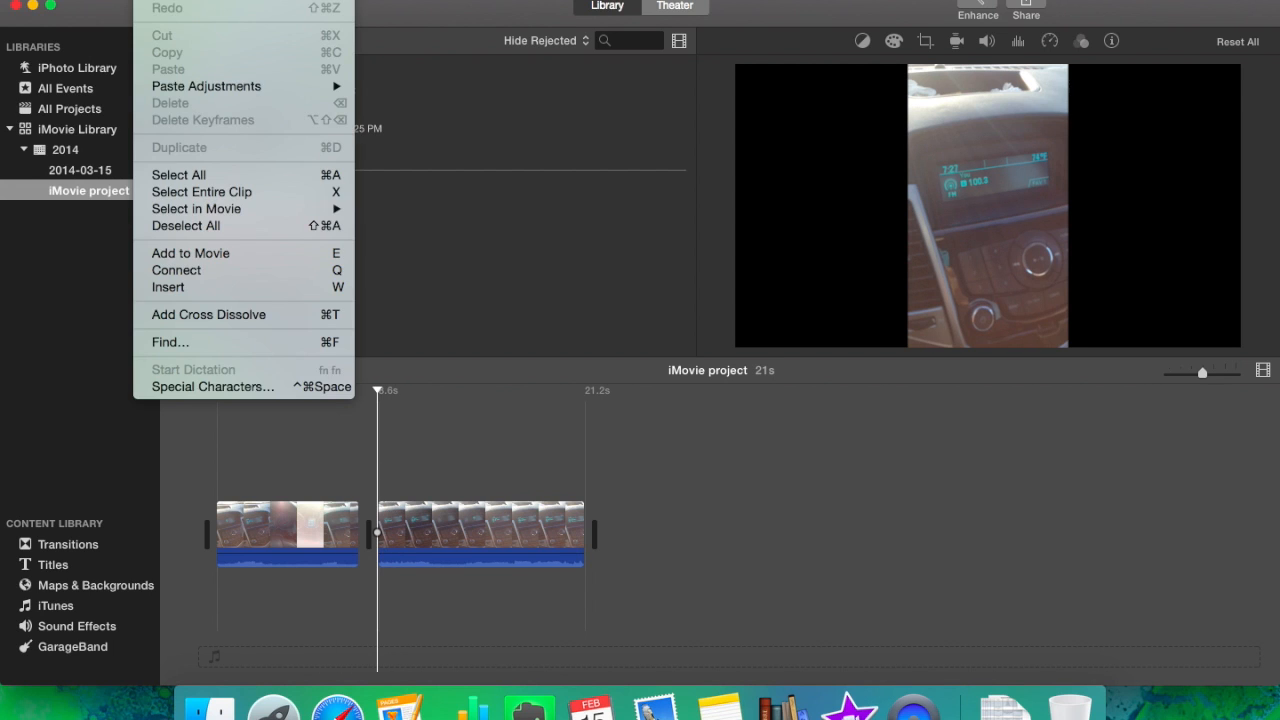
{"action": "key", "text": "super+v"}
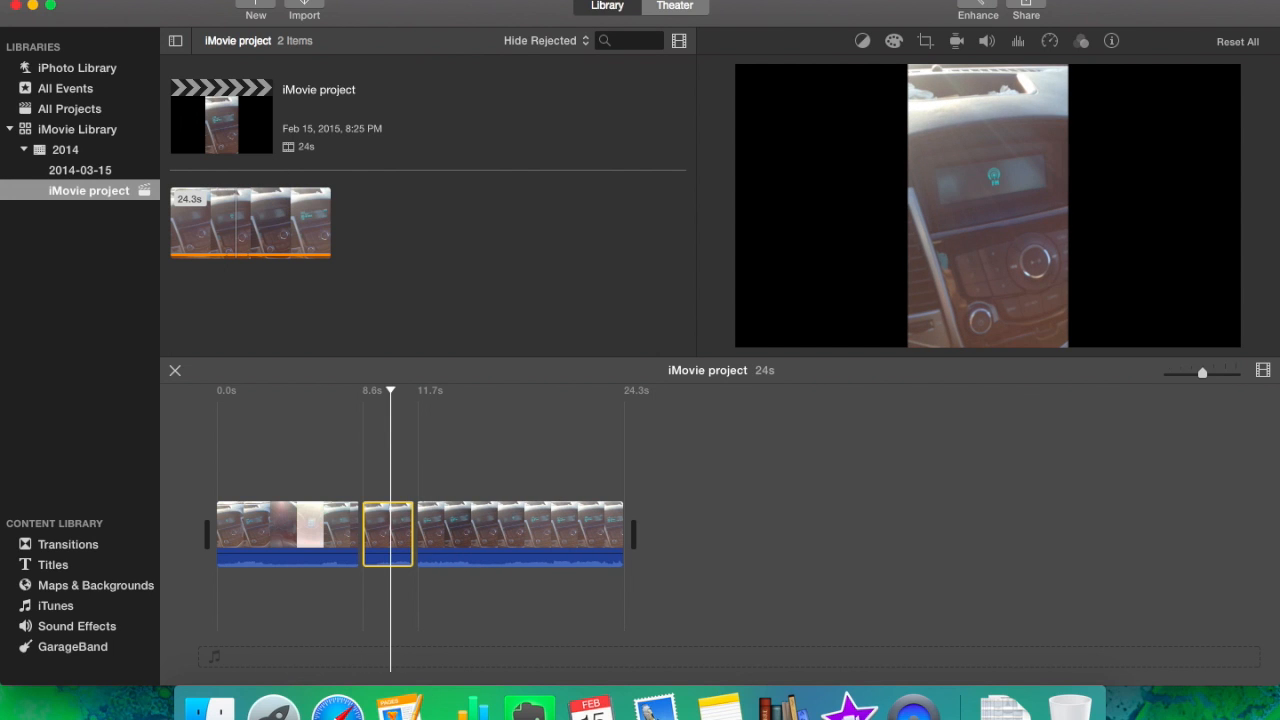
{"action": "left_click", "coordinate": [148, 0]}
{"action": "left_click", "coordinate": [156, 0]}
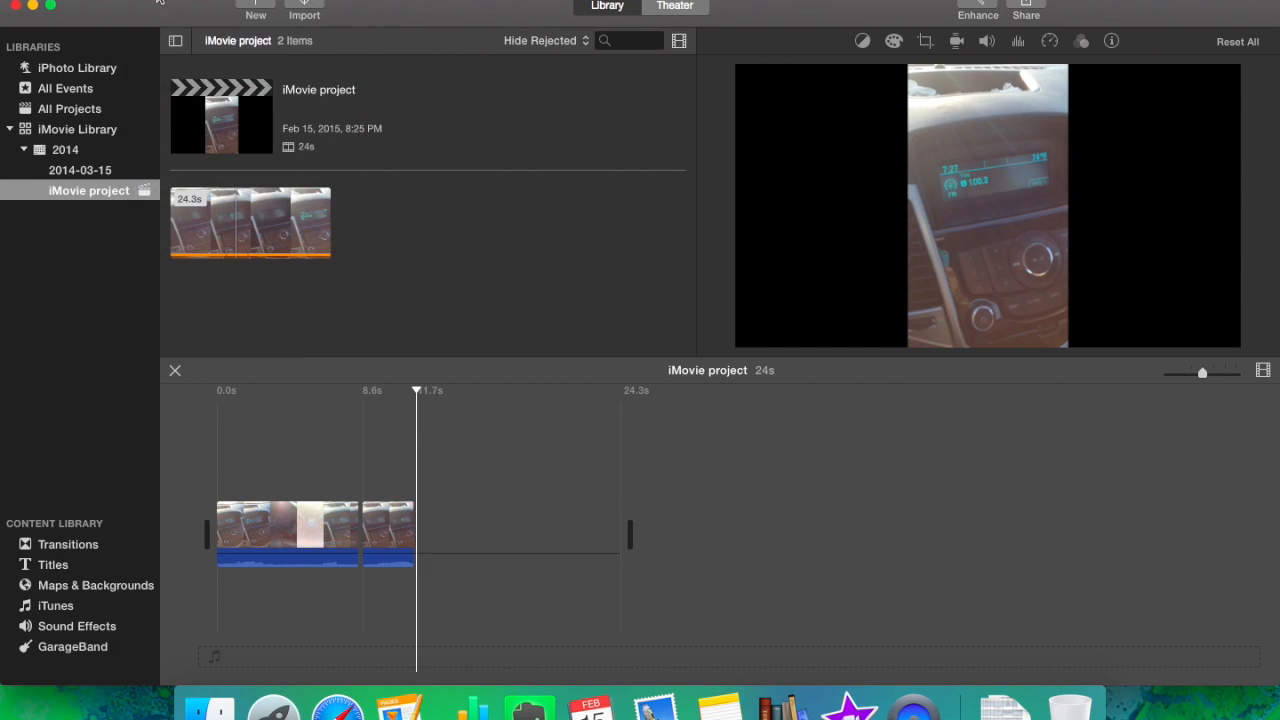
{"action": "left_click", "coordinate": [148, 0]}
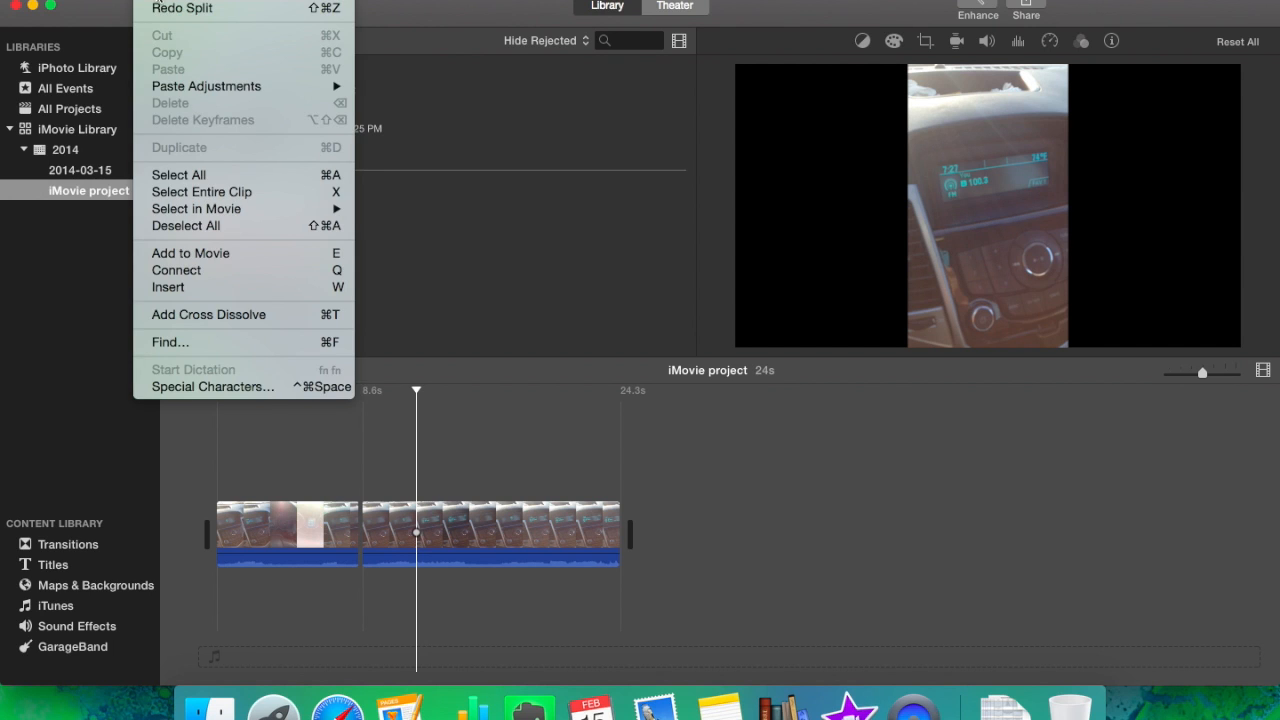
{"action": "left_click", "coordinate": [156, 0]}
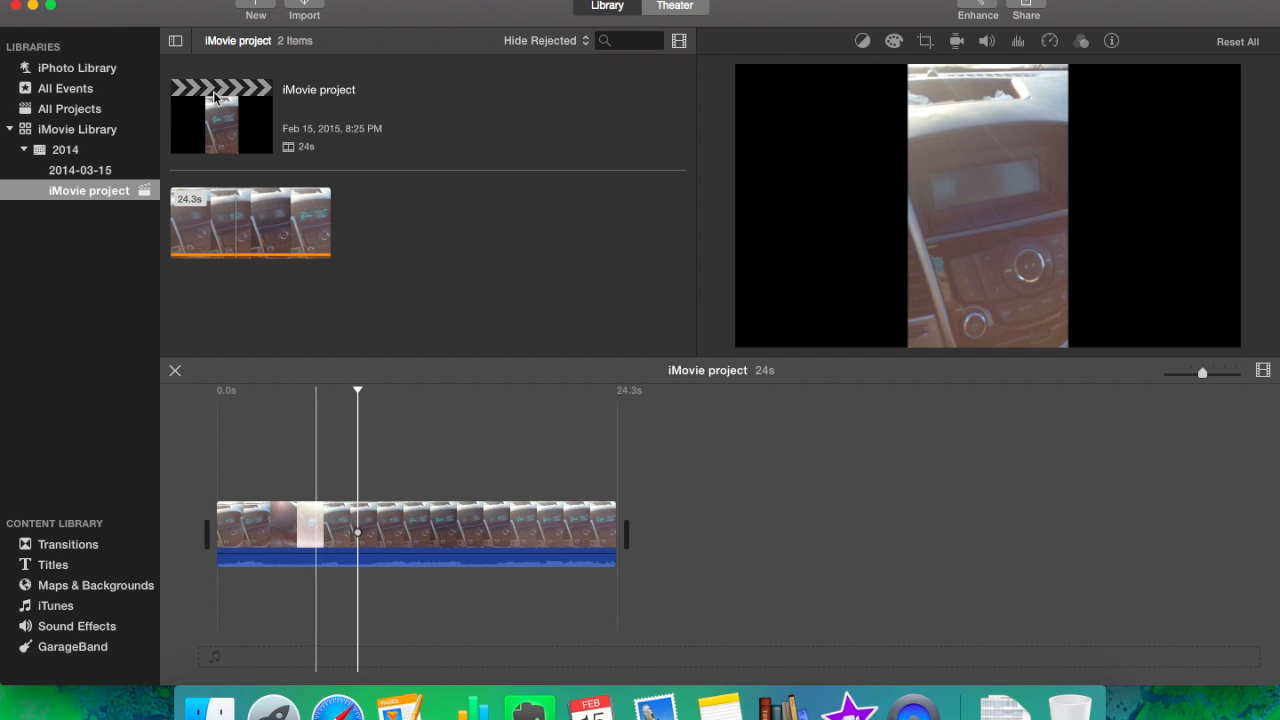
- Split the 24.3-second timeline clip again at about 8.6 seconds
{"action": "left_click", "coordinate": [245, 0]}
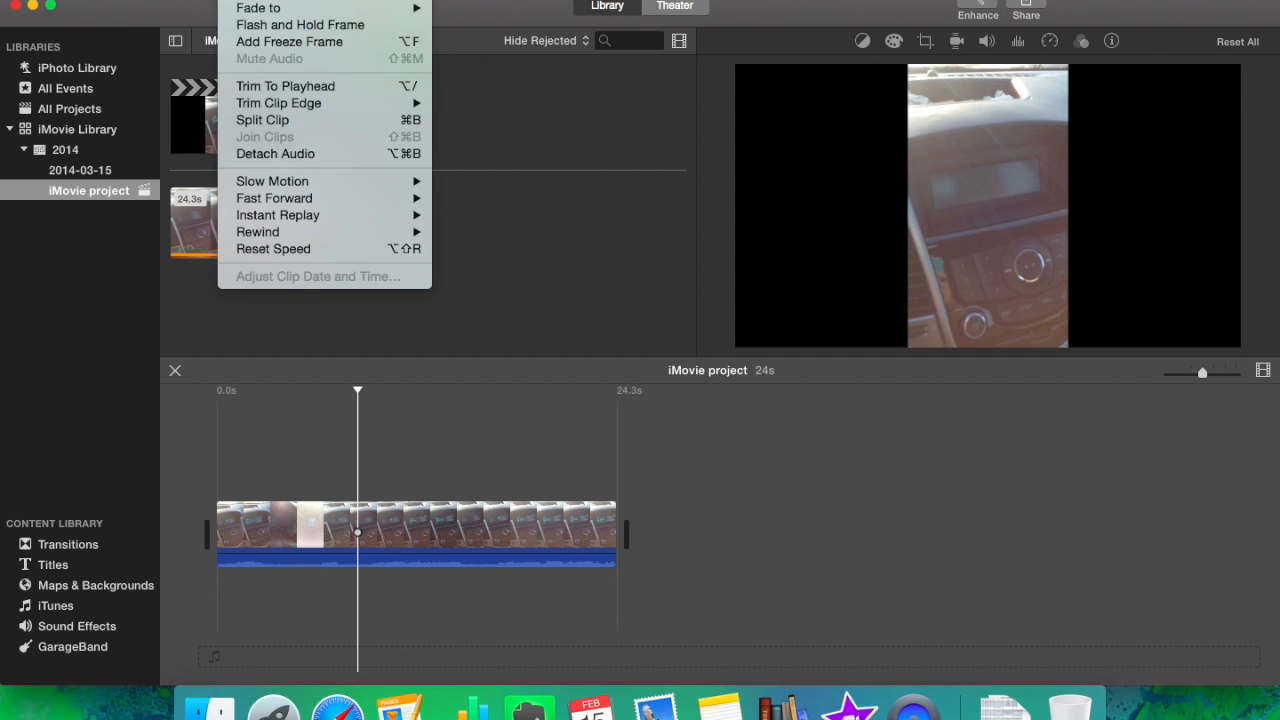
{"action": "left_click", "coordinate": [260, 119]}
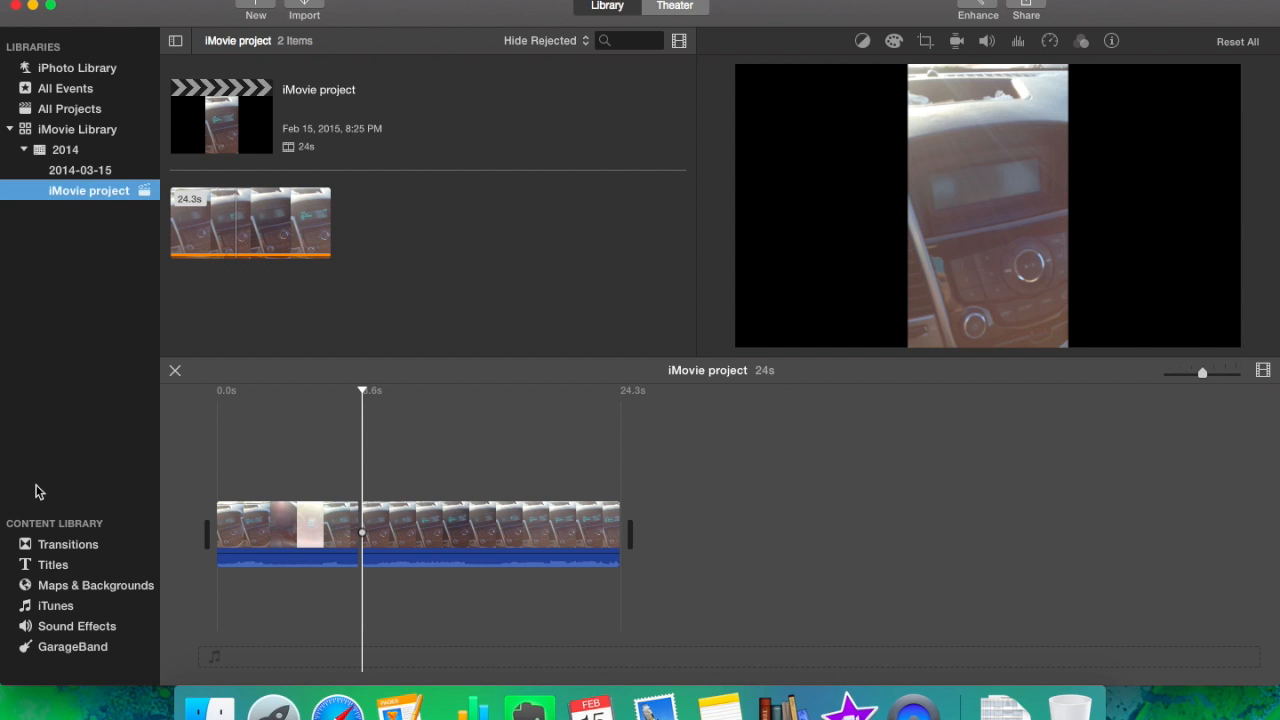
- Add the Mosaic transition between the two timeline clips, removing it once and placing it again at the same cut
{"action": "left_click", "coordinate": [71, 547]}
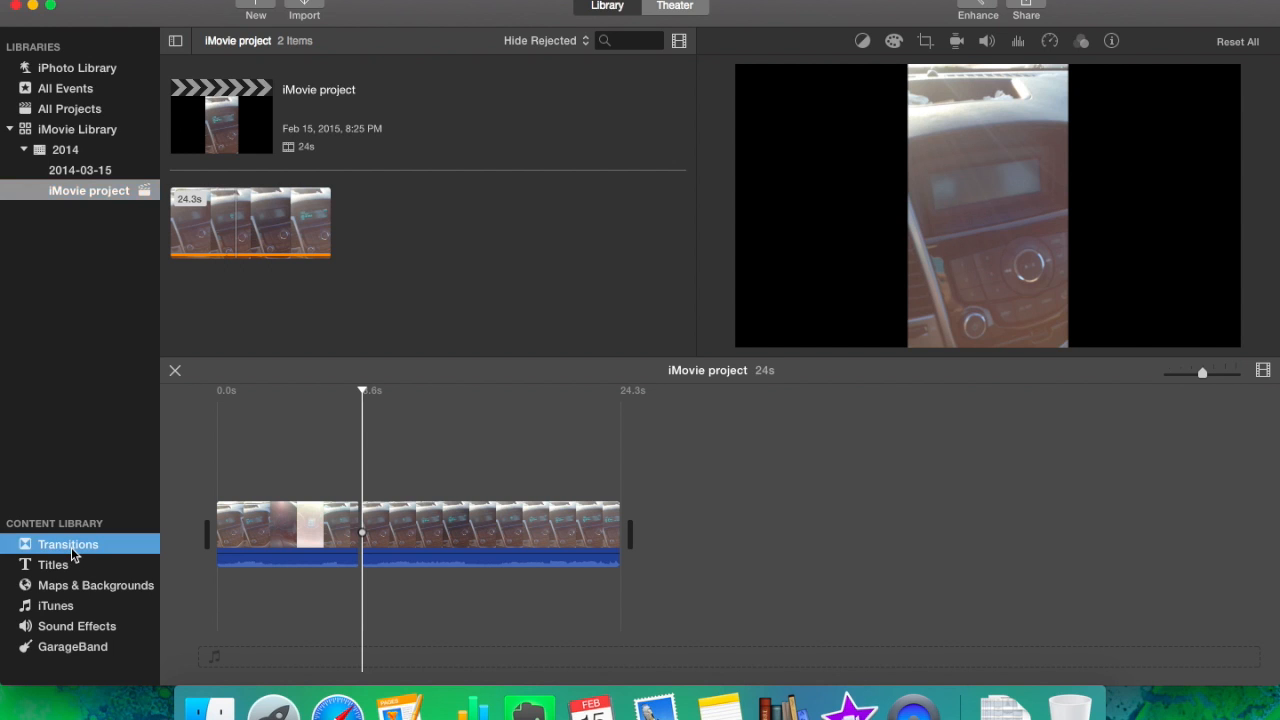
{"action": "scroll", "coordinate": [477, 245], "scroll_direction": "down", "scroll_amount": 5}
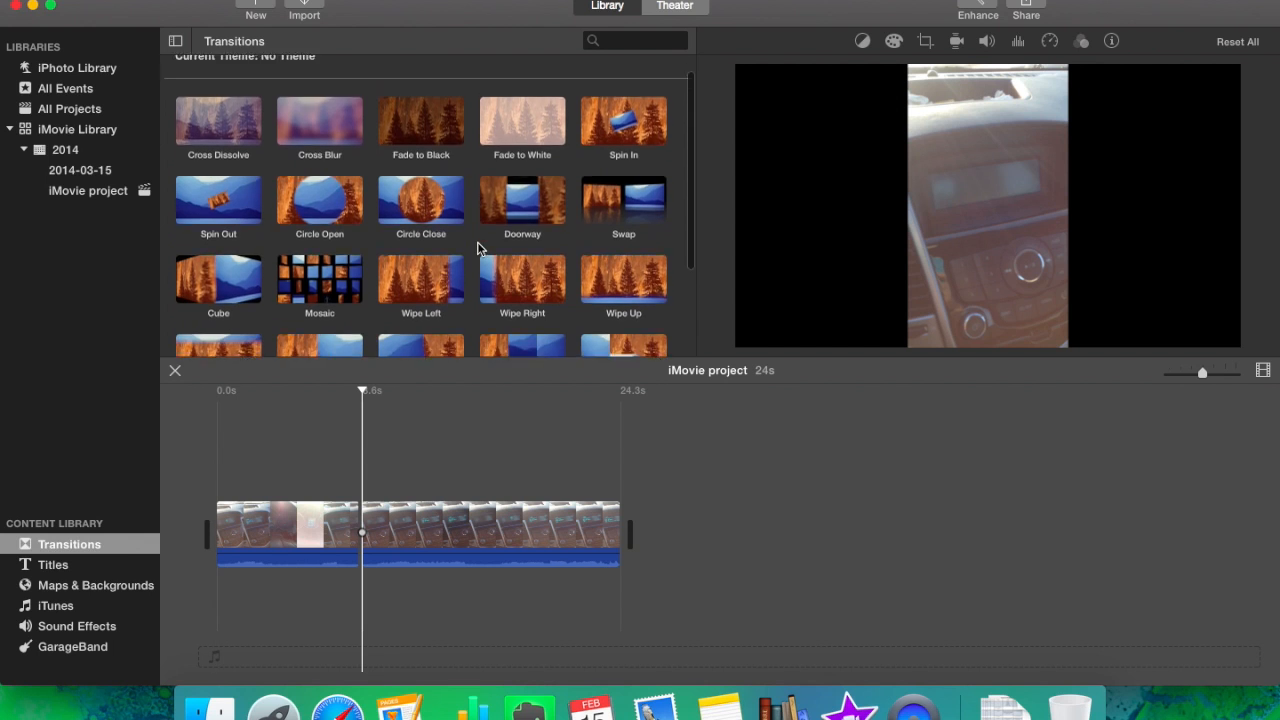
{"action": "scroll", "coordinate": [477, 247], "scroll_direction": "up", "scroll_amount": 3}
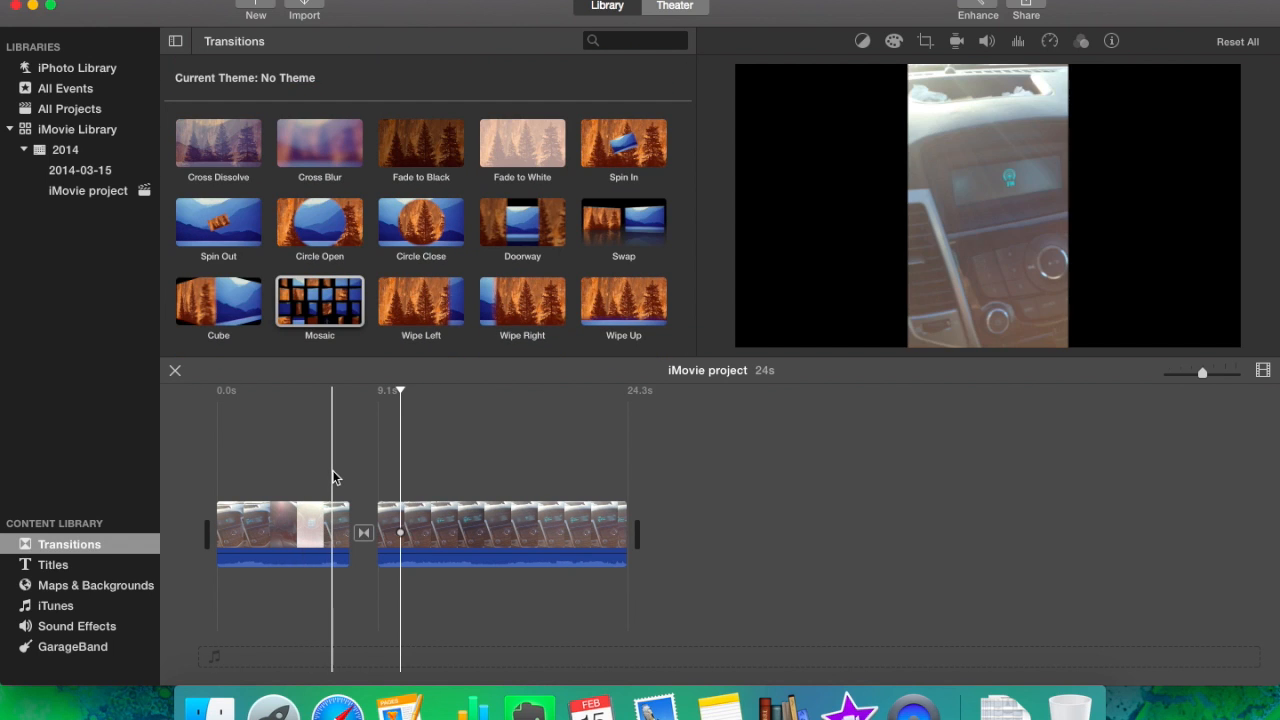
{"action": "left_click", "coordinate": [365, 533]}
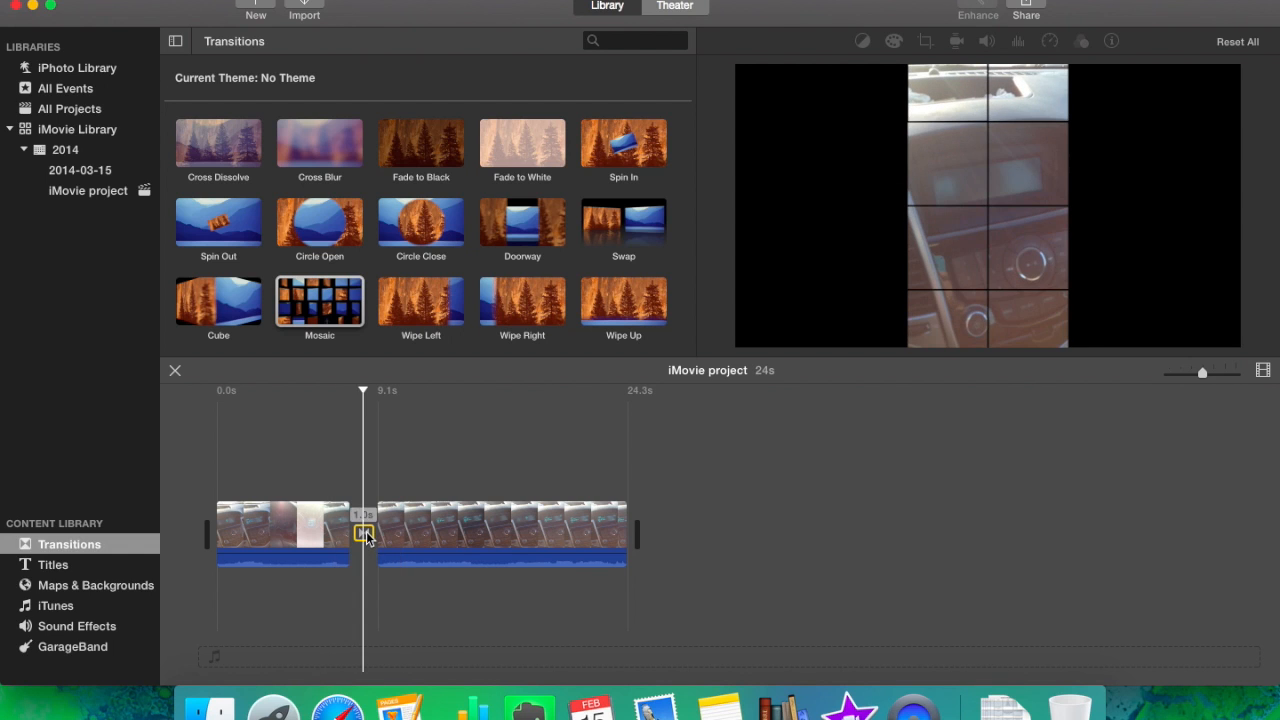
{"action": "key", "text": "Delete"}
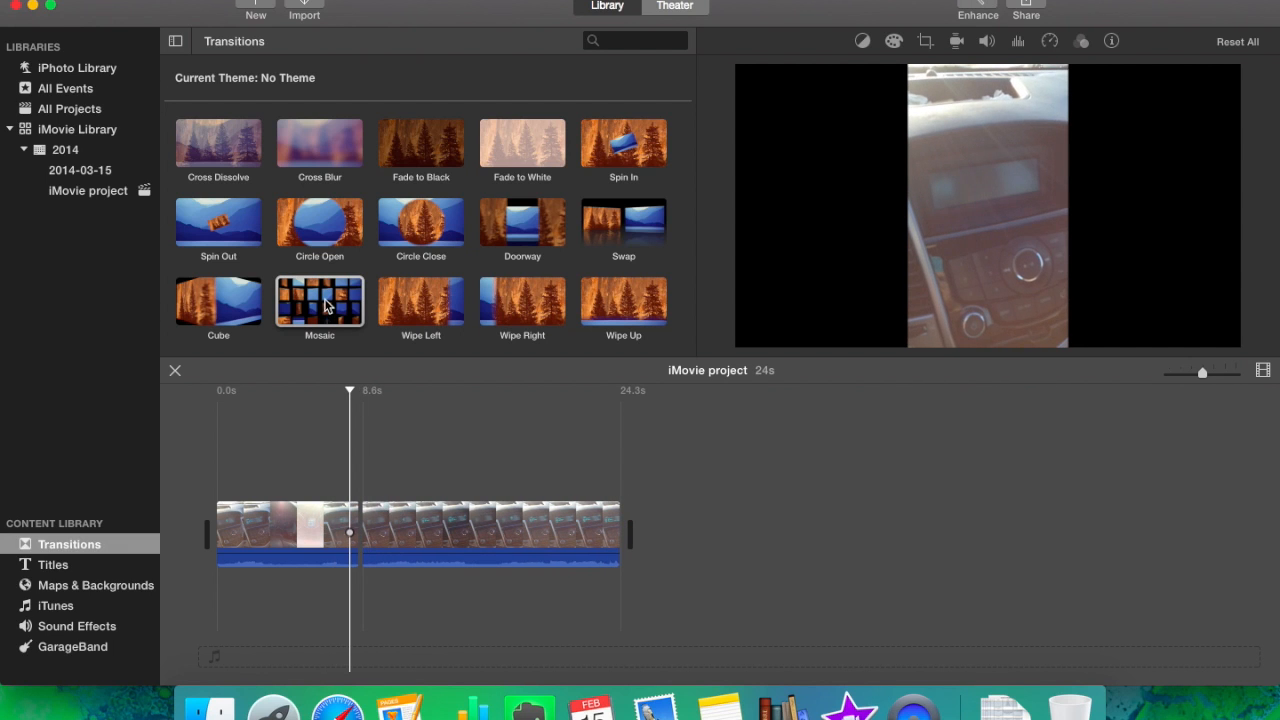
{"action": "left_click_drag", "start_coordinate": [326, 305], "coordinate": [352, 541]}
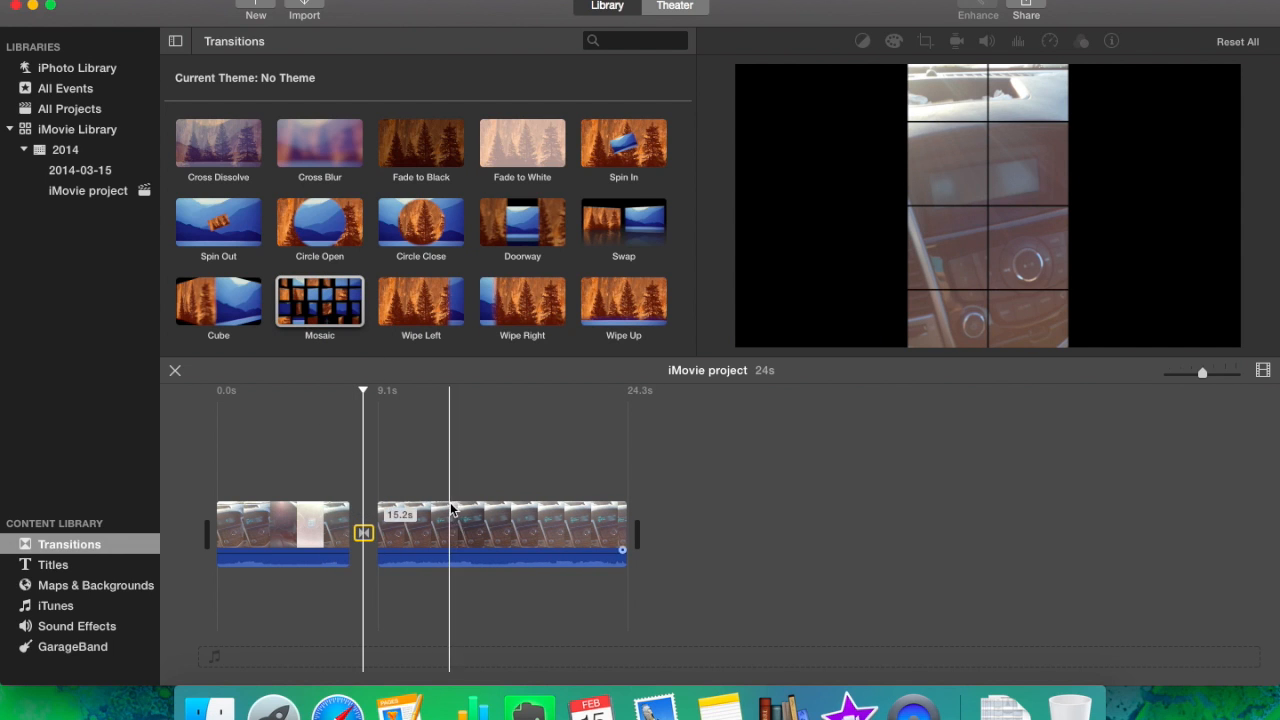
- Play the movie across the Mosaic transition, stop playback in the second clip, and select the transition
{"action": "left_click", "coordinate": [268, 466]}
{"action": "key", "text": "space"}
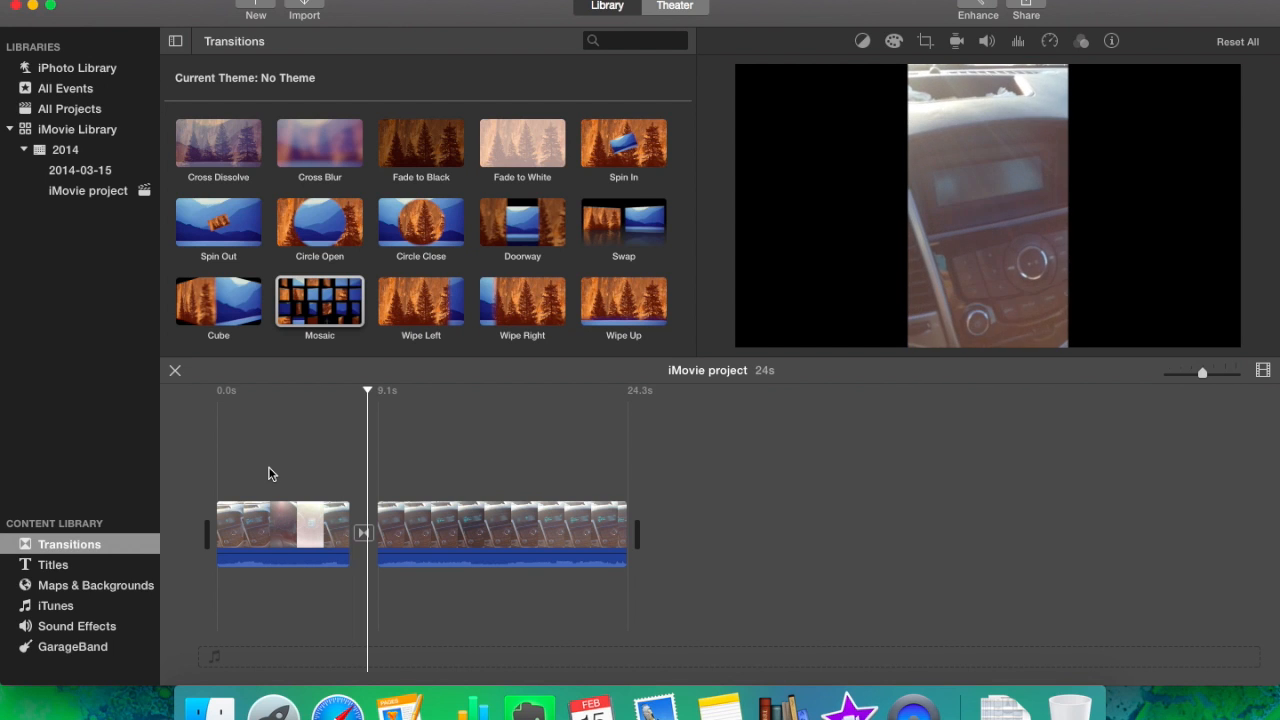
{"action": "key", "text": "space"}
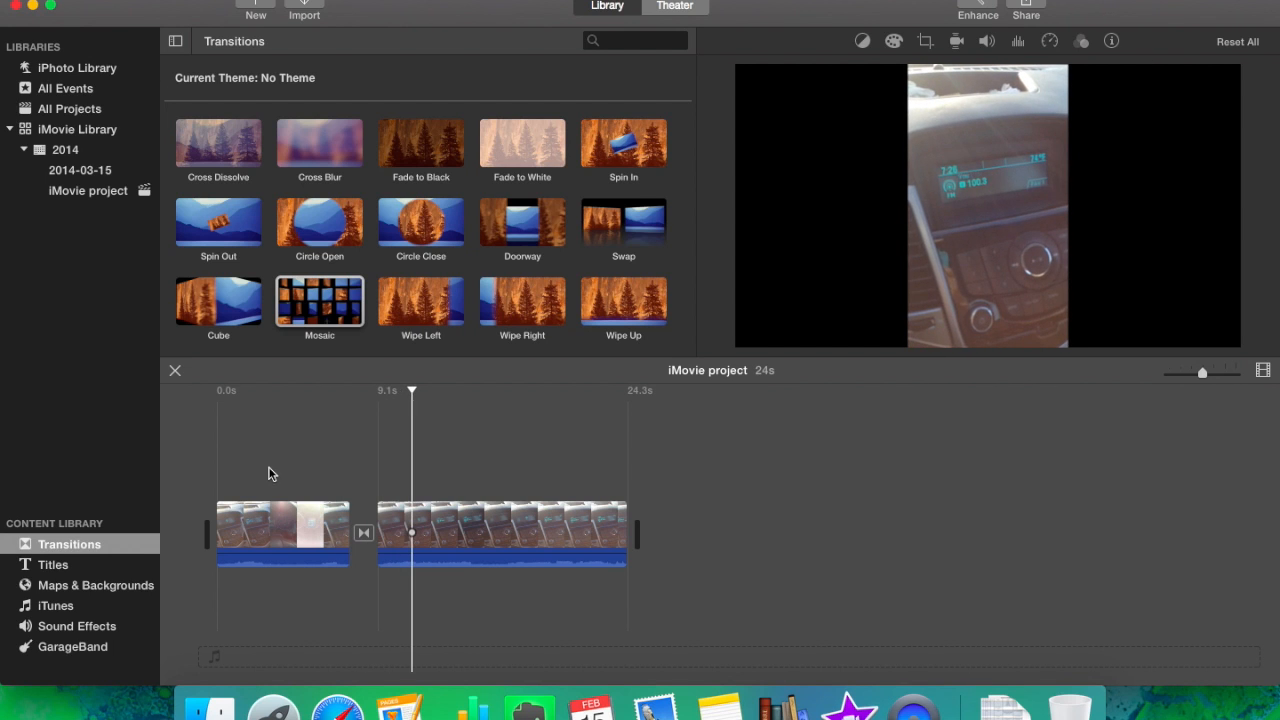
{"action": "left_click", "coordinate": [365, 533]}
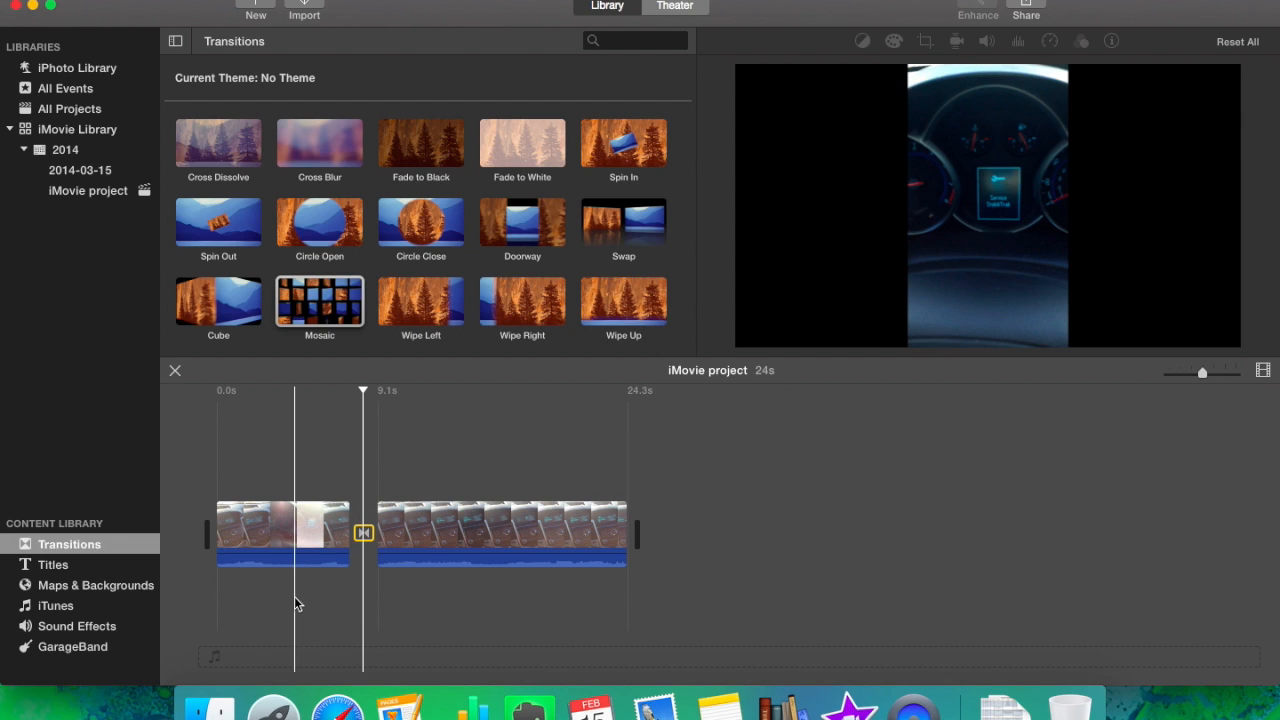
- Browse the title styles and preview some of them, including Lower, Scrolling Credits and Pixie Dust
{"action": "left_click", "coordinate": [132, 570]}
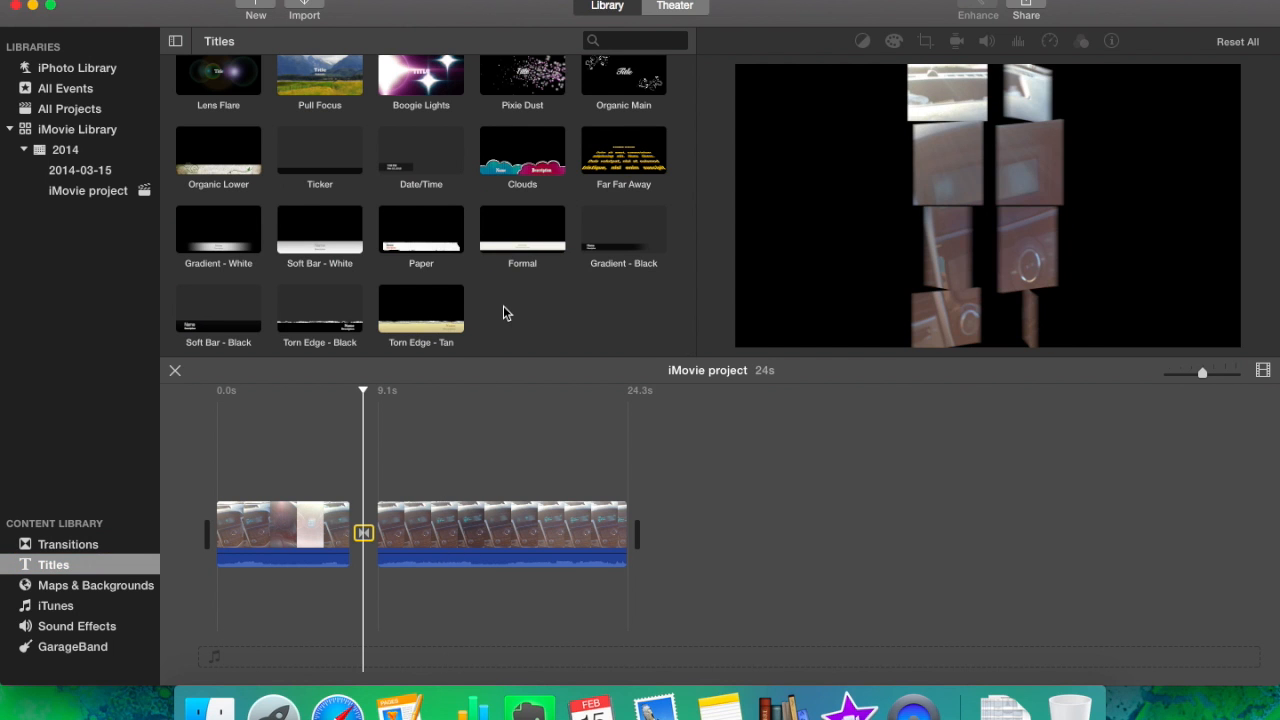
{"action": "scroll", "coordinate": [503, 305], "scroll_direction": "up", "scroll_amount": 5}
{"action": "scroll", "coordinate": [504, 310], "scroll_direction": "up", "scroll_amount": 3}
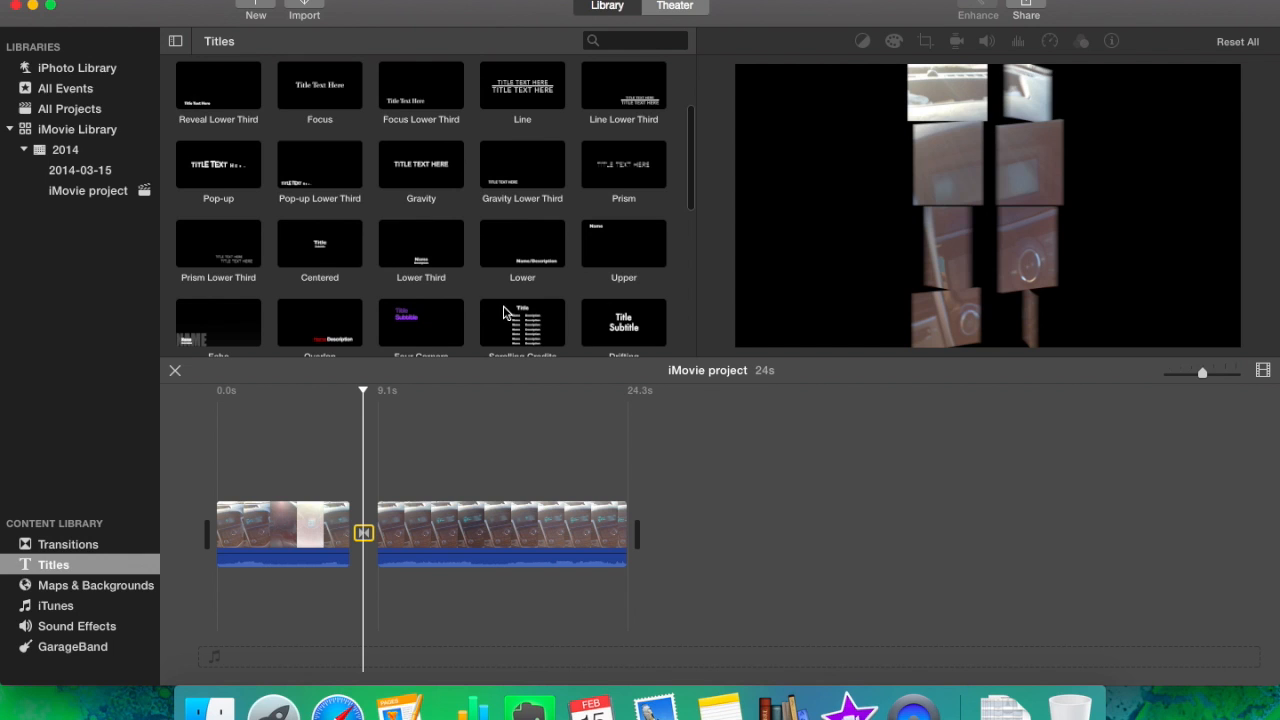
{"action": "left_click", "coordinate": [307, 100]}
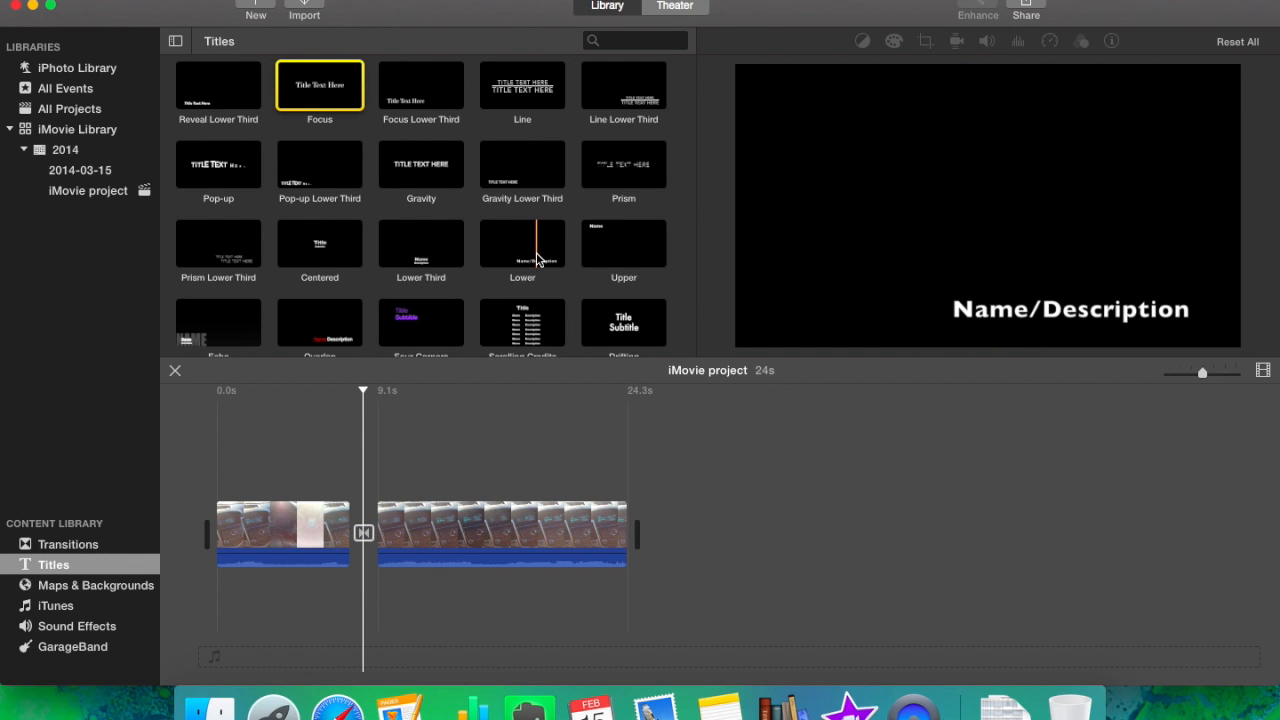
{"action": "scroll", "coordinate": [534, 252], "scroll_direction": "down", "scroll_amount": 2}
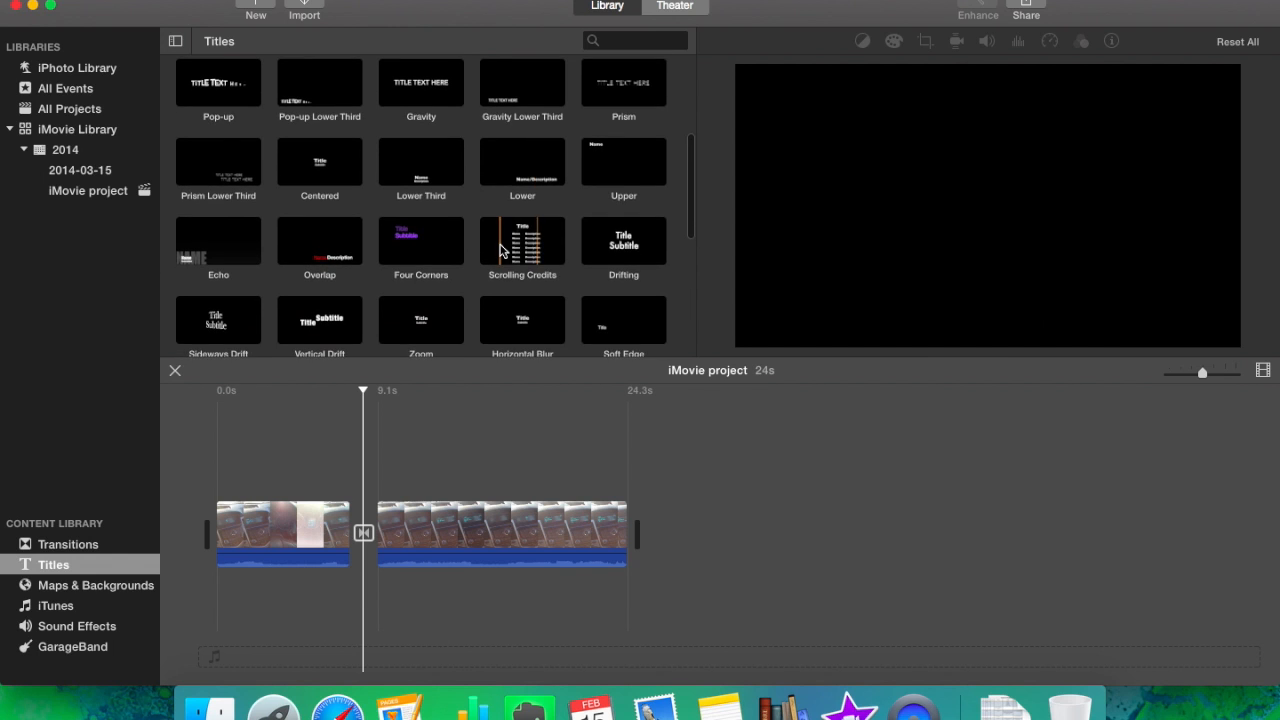
{"action": "scroll", "coordinate": [500, 250], "scroll_direction": "down", "scroll_amount": 4}
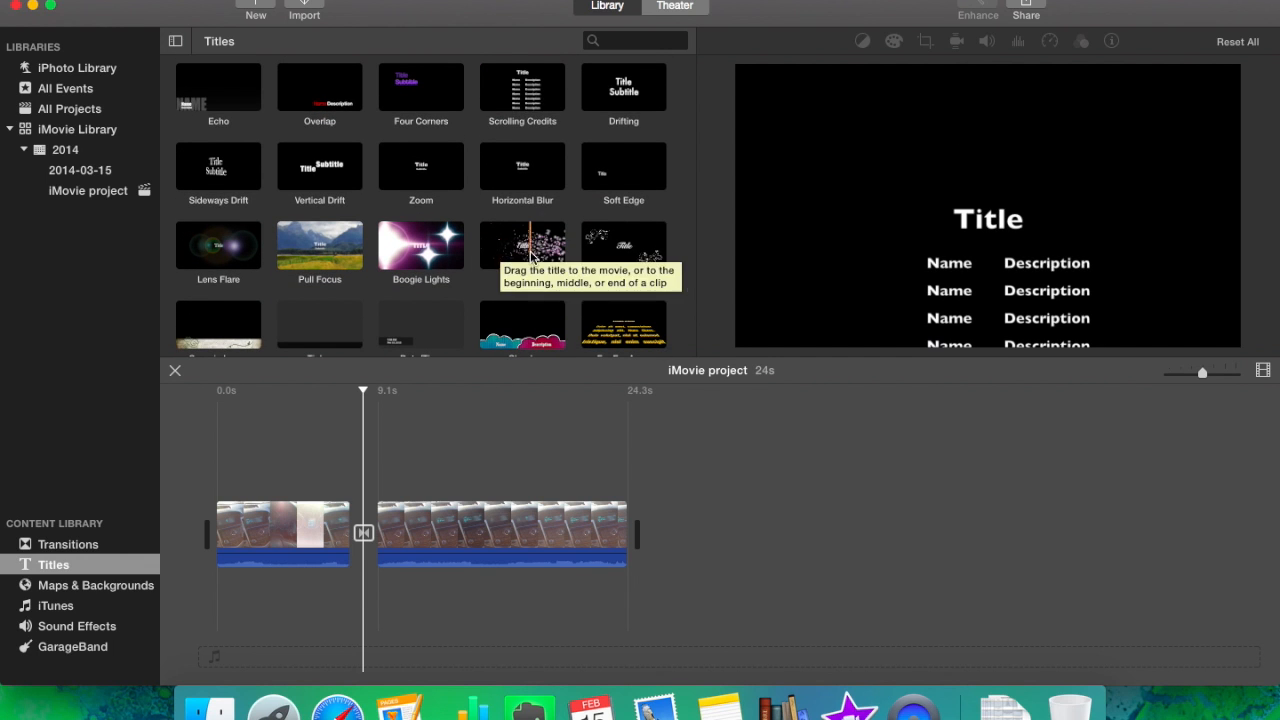
{"action": "scroll", "coordinate": [531, 258], "scroll_direction": "down", "scroll_amount": 1}
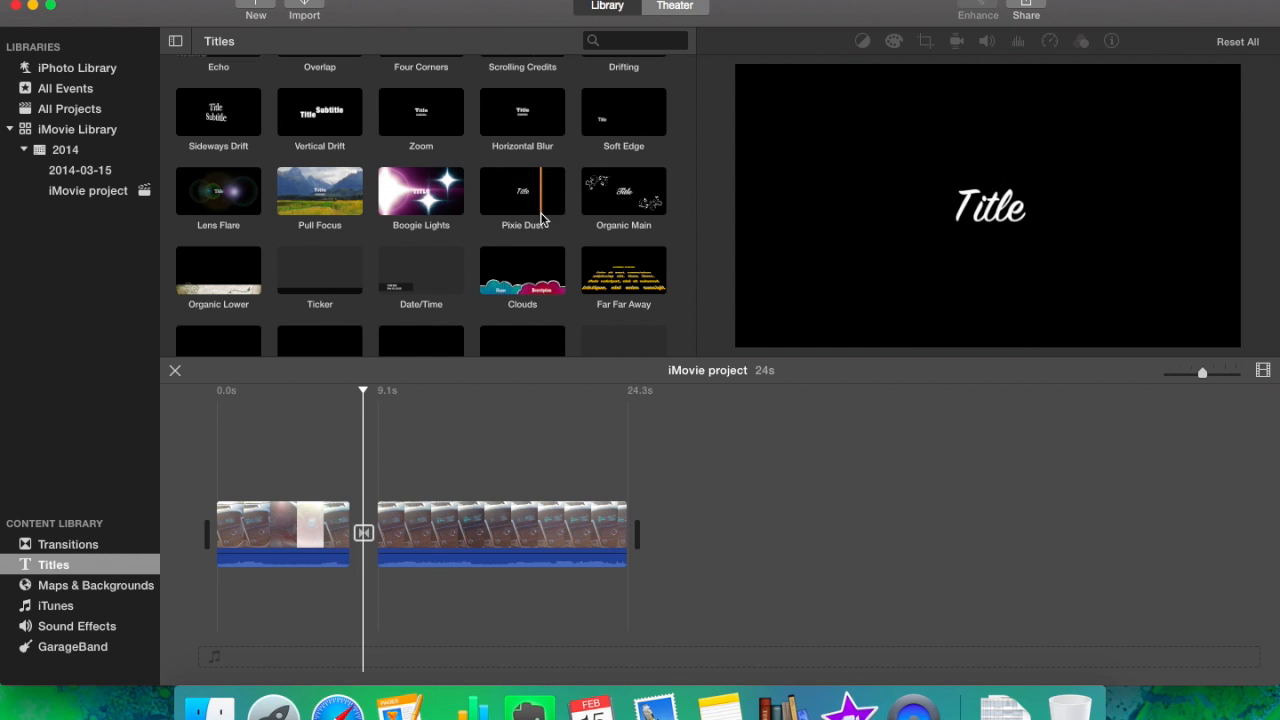
{"action": "scroll", "coordinate": [540, 212], "scroll_direction": "up", "scroll_amount": 3}
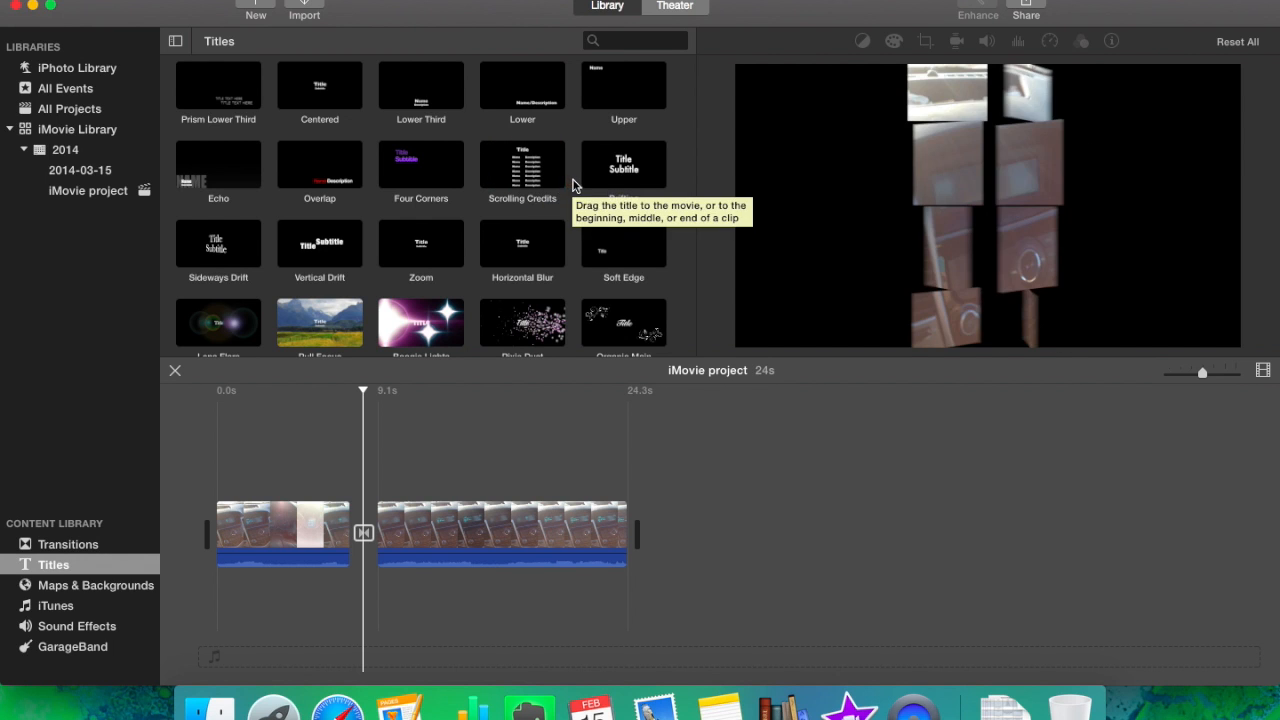
- Look through the available maps and backgrounds and the iTunes music list
{"action": "left_click", "coordinate": [89, 585]}
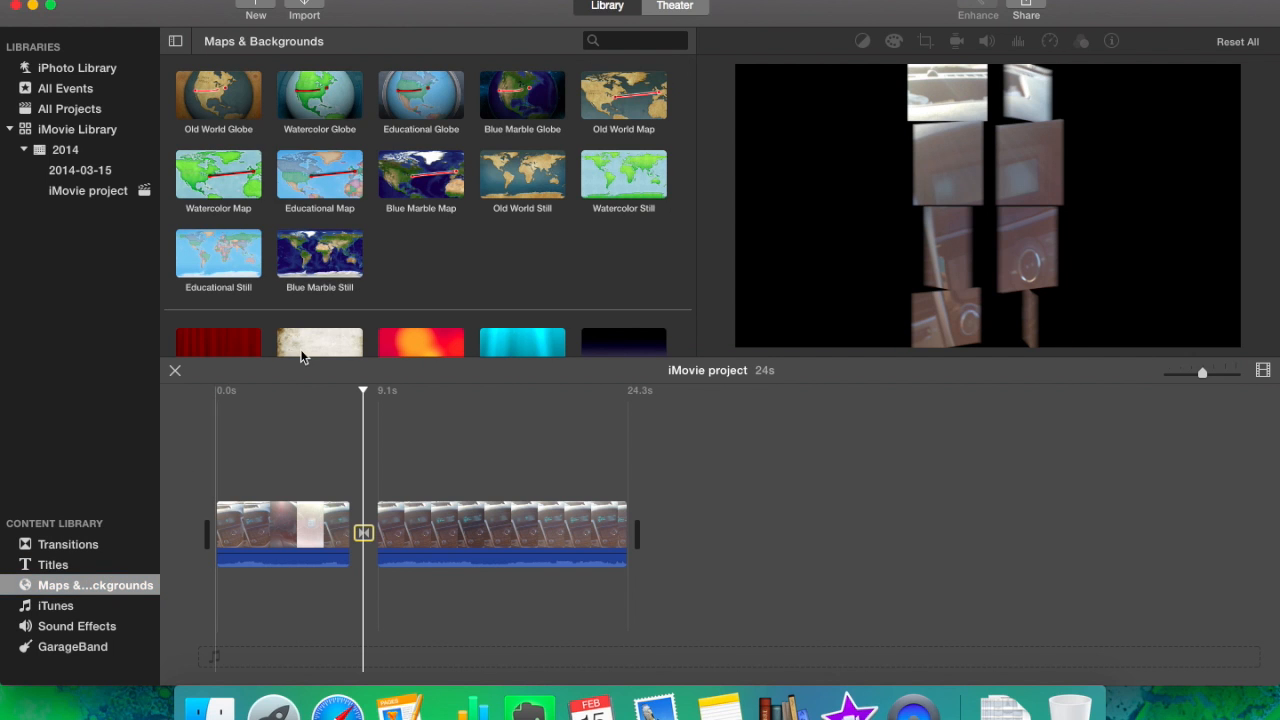
{"action": "scroll", "coordinate": [420, 289], "scroll_direction": "down", "scroll_amount": 4}
{"action": "scroll", "coordinate": [422, 289], "scroll_direction": "down", "scroll_amount": 3}
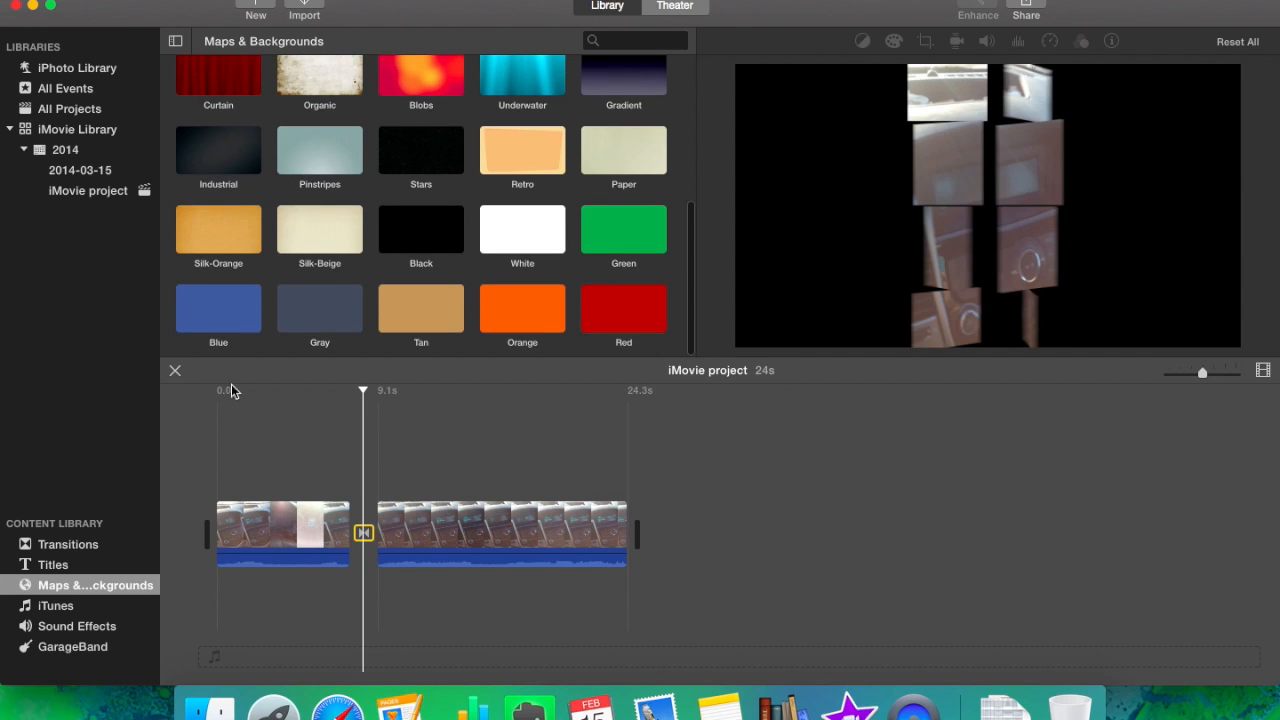
{"action": "left_click", "coordinate": [57, 607]}
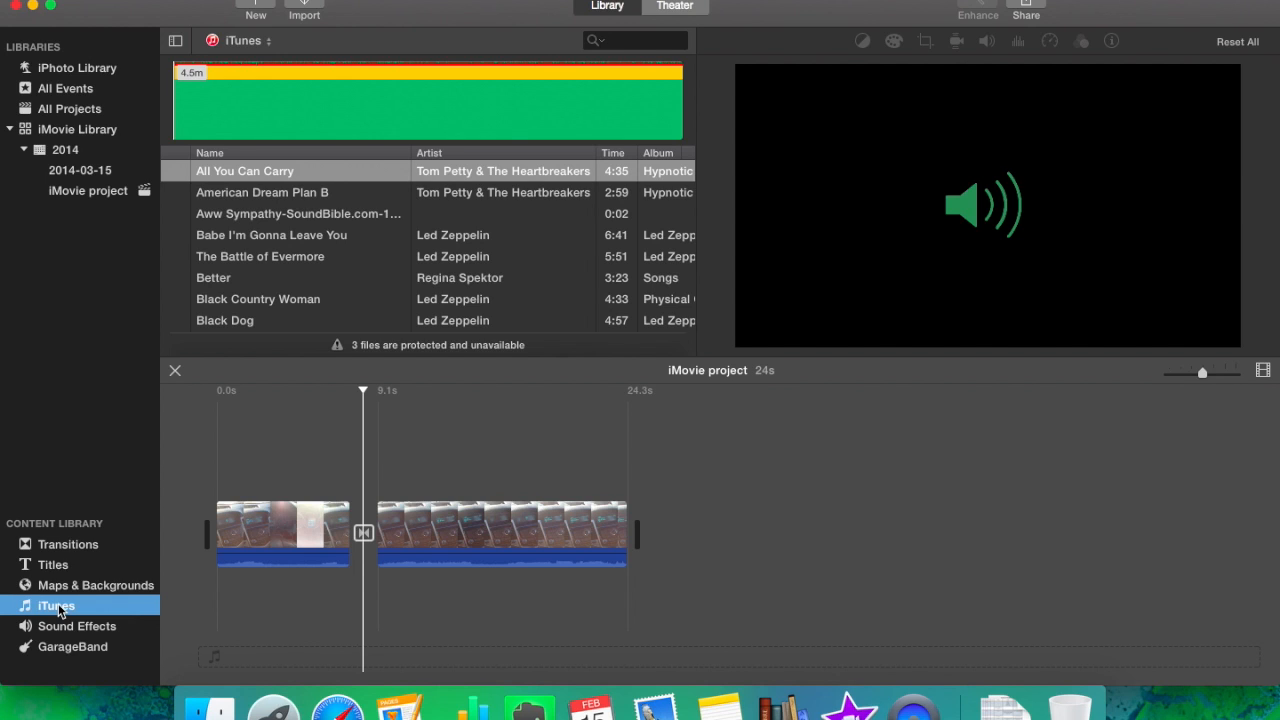
- Preview the Auto Close Door 1 sound effect and attach it beneath the later part of the second timeline clip
{"action": "left_click", "coordinate": [64, 628]}
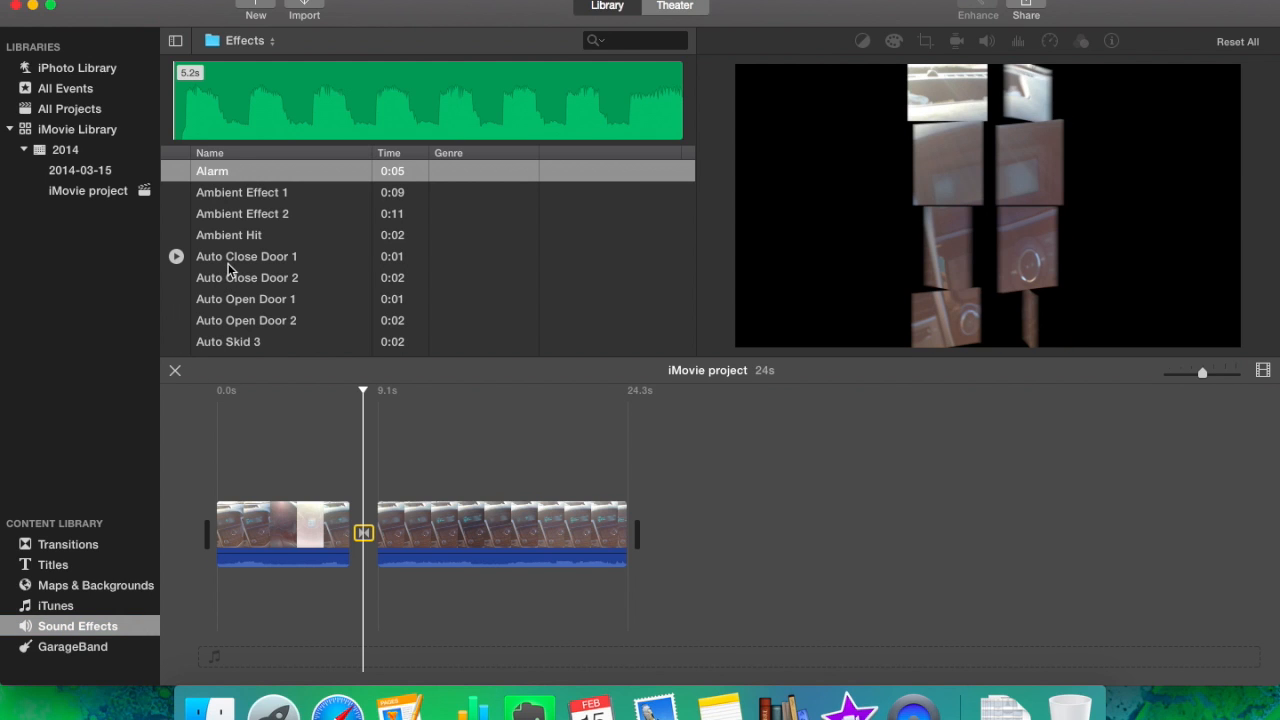
{"action": "left_click", "coordinate": [176, 258]}
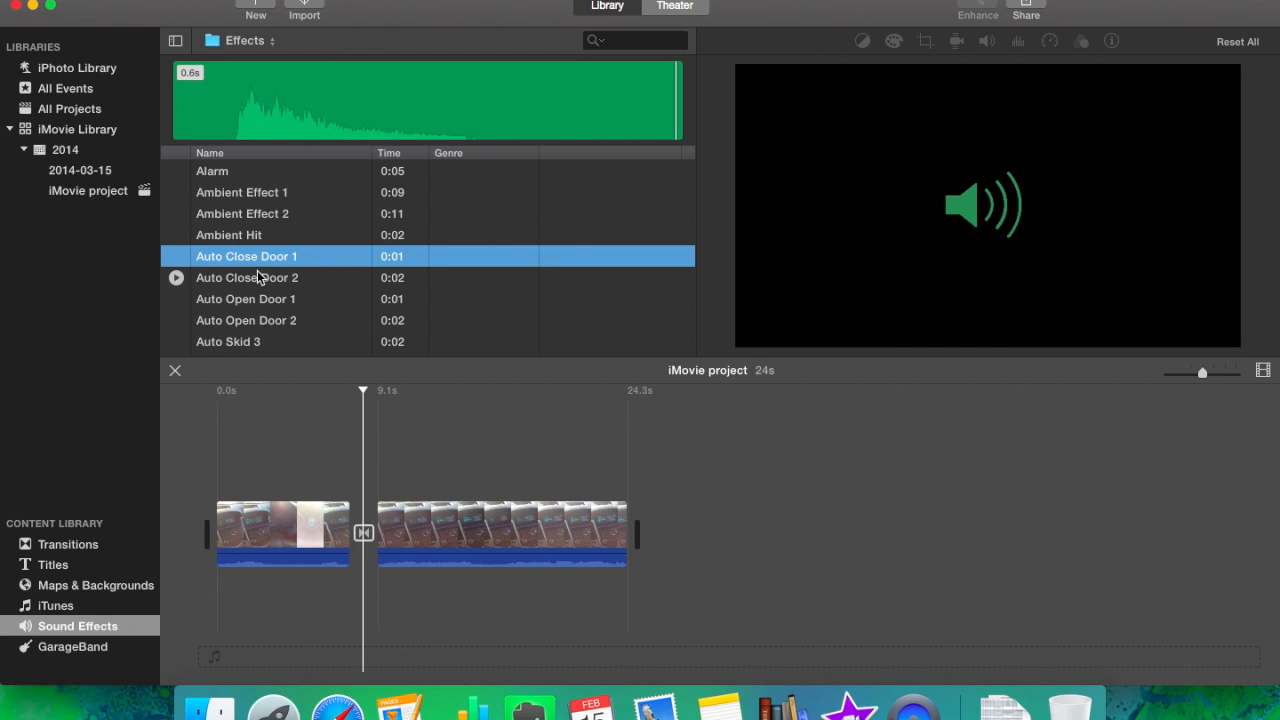
{"action": "scroll", "coordinate": [255, 276], "scroll_direction": "down", "scroll_amount": 1}
{"action": "left_click_drag", "start_coordinate": [257, 234], "coordinate": [557, 470]}
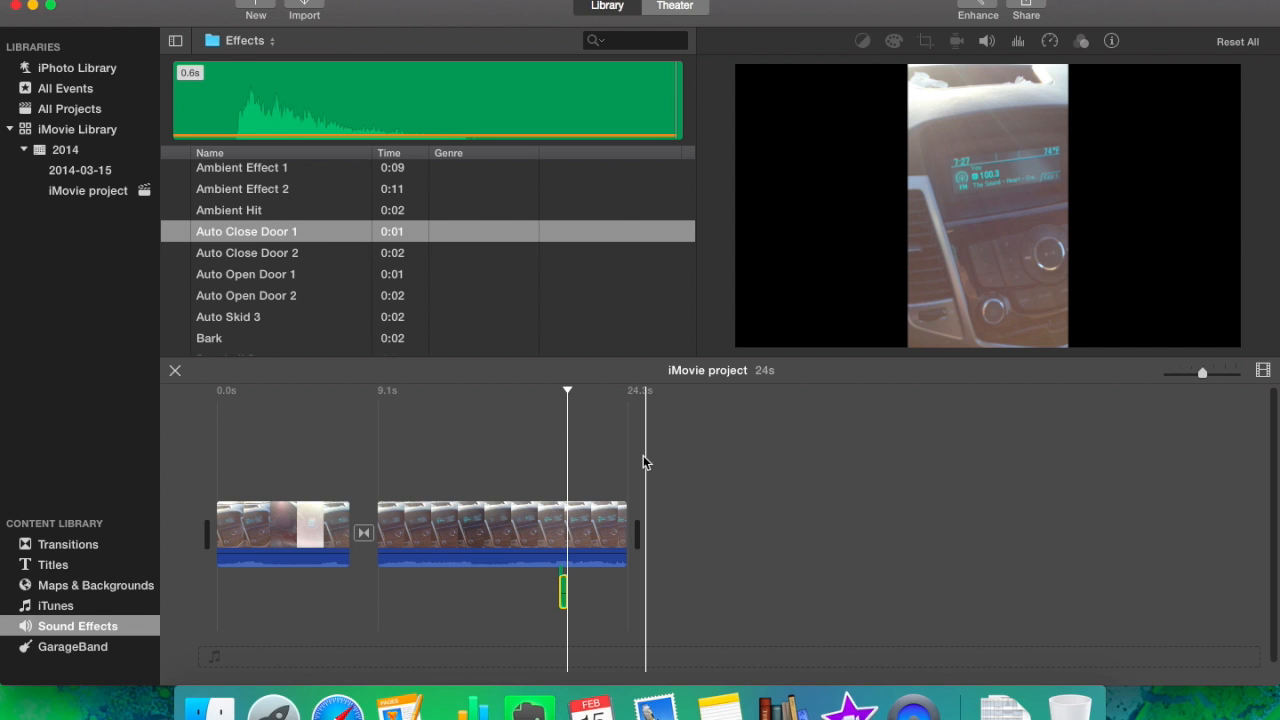
- Start sharing the movie as a file and check the quality options, keeping High
{"action": "left_click", "coordinate": [1072, 11]}
{"action": "left_click", "coordinate": [1072, 11]}
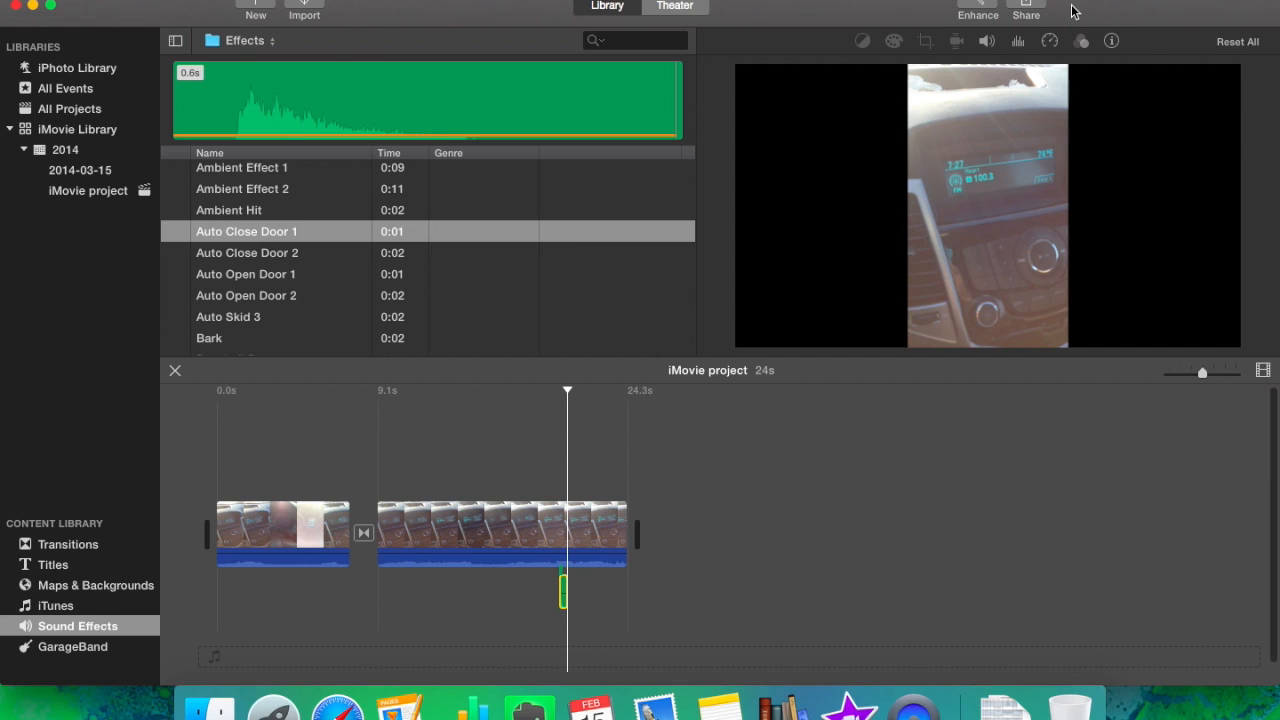
{"action": "left_click", "coordinate": [1024, 6]}
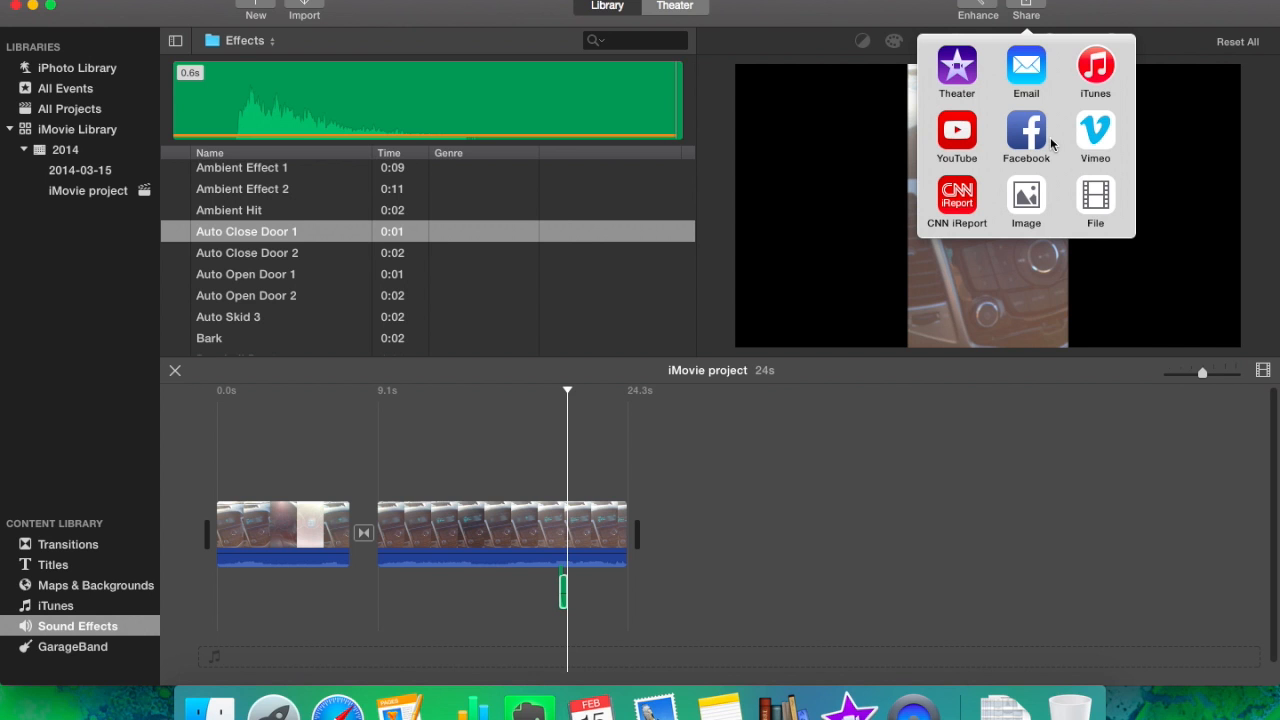
{"action": "left_click", "coordinate": [1112, 207]}
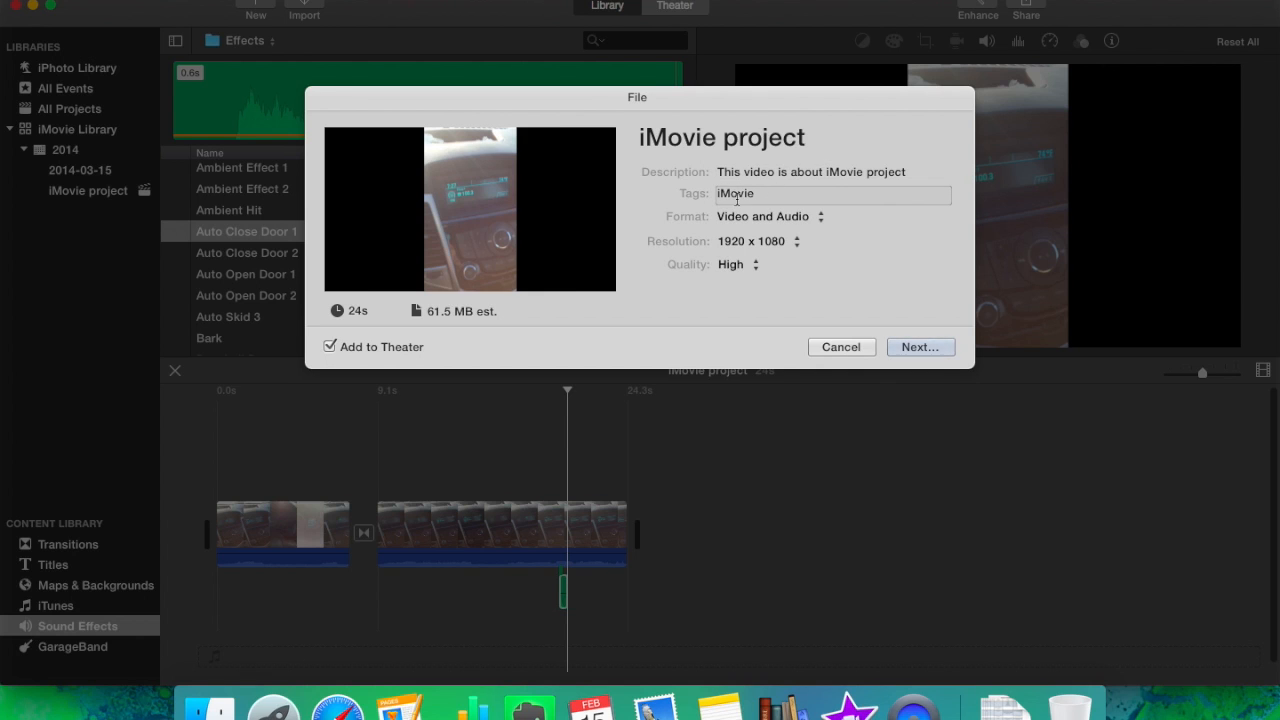
{"action": "left_click", "coordinate": [731, 265]}
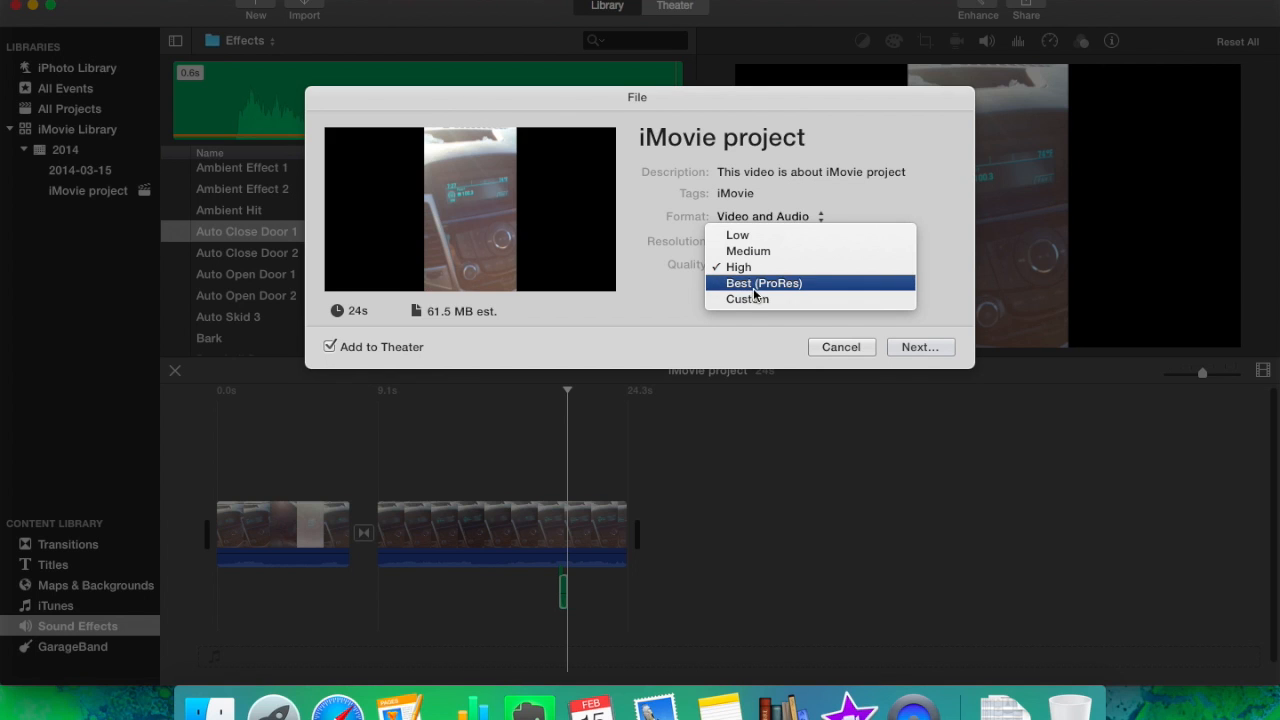
{"action": "left_click", "coordinate": [685, 314]}
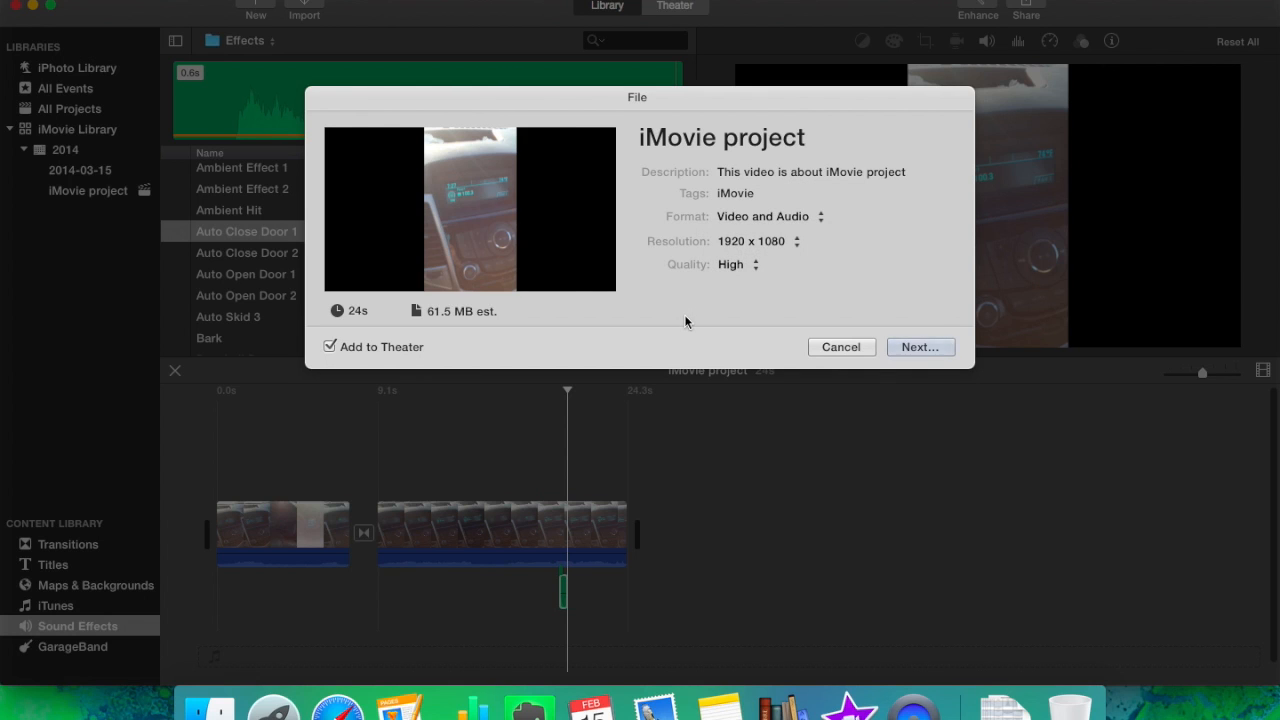
- Turn off adding the movie to Theater and save the exported file as "iMovie project" in Documents
{"action": "left_click", "coordinate": [330, 347]}
{"action": "left_click", "coordinate": [920, 347]}
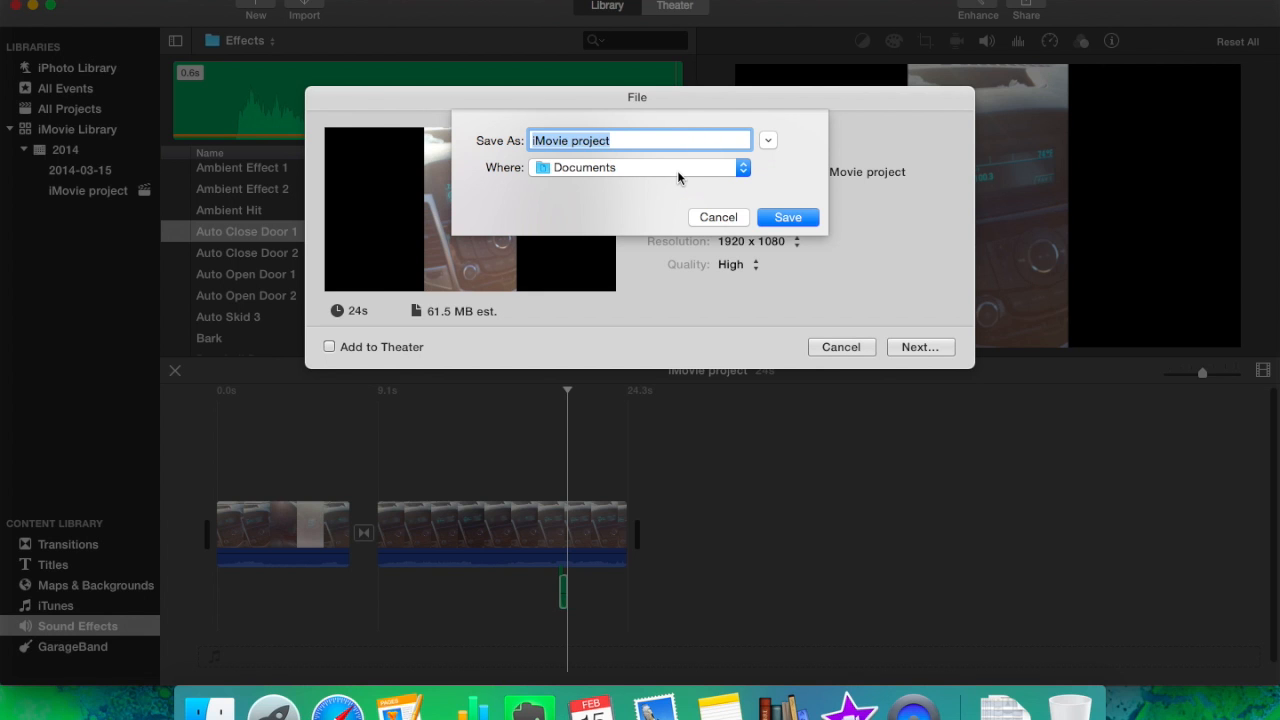
{"action": "left_click", "coordinate": [772, 217]}
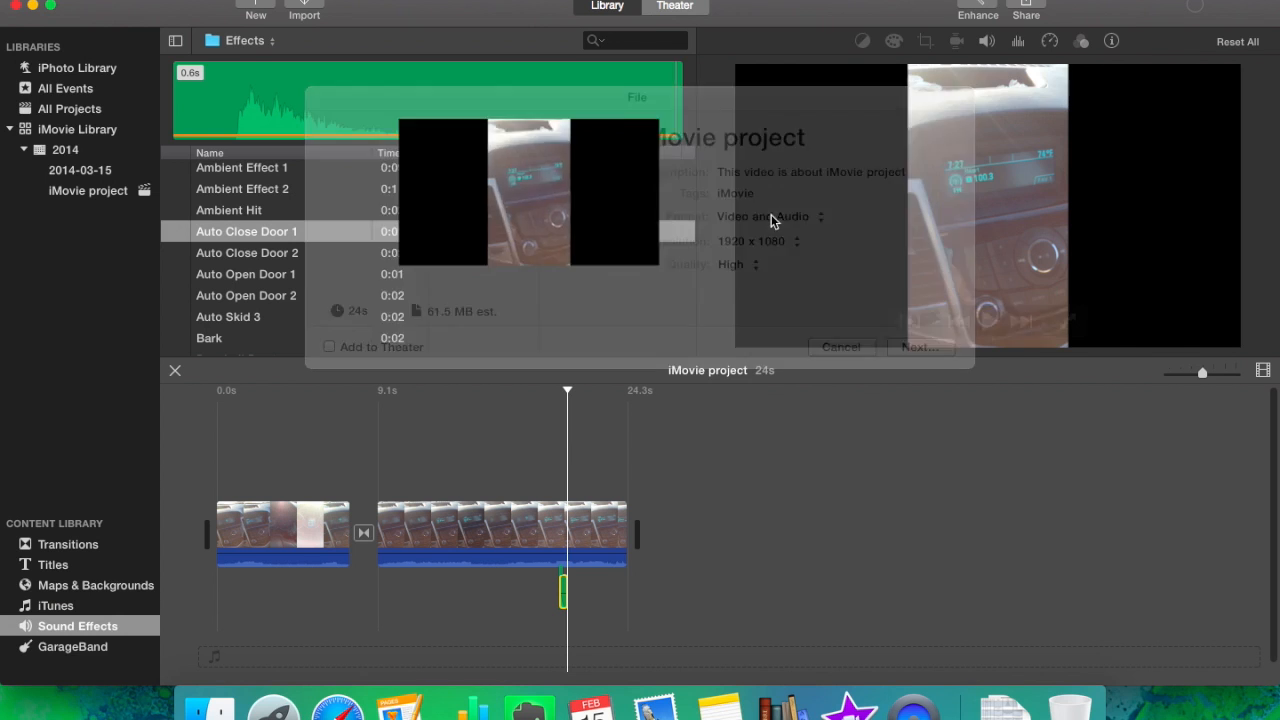